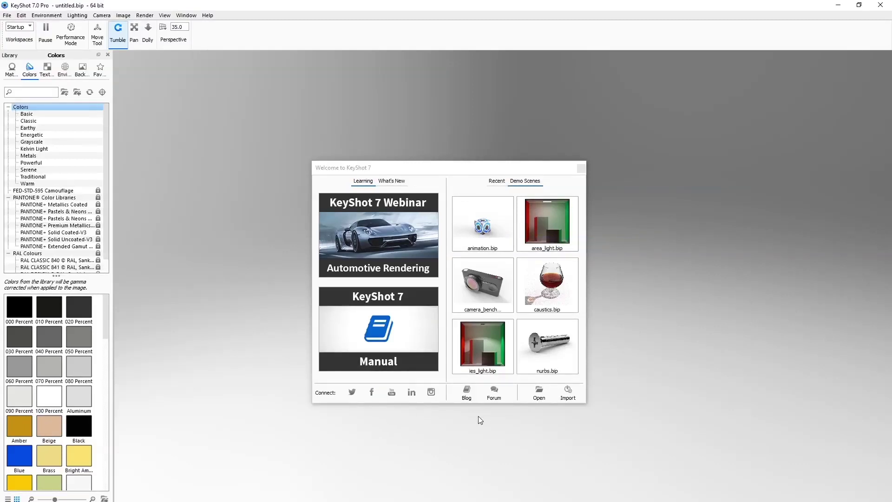
Choose Dwarf_high.OBJ from Desktop\Dwarf\Final for import into KeyShot.
left_click(569, 391)
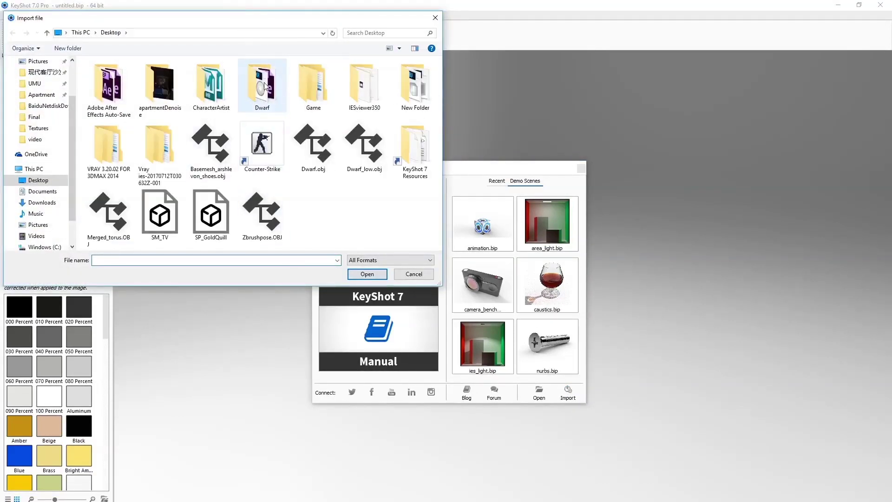
double_click(262, 86)
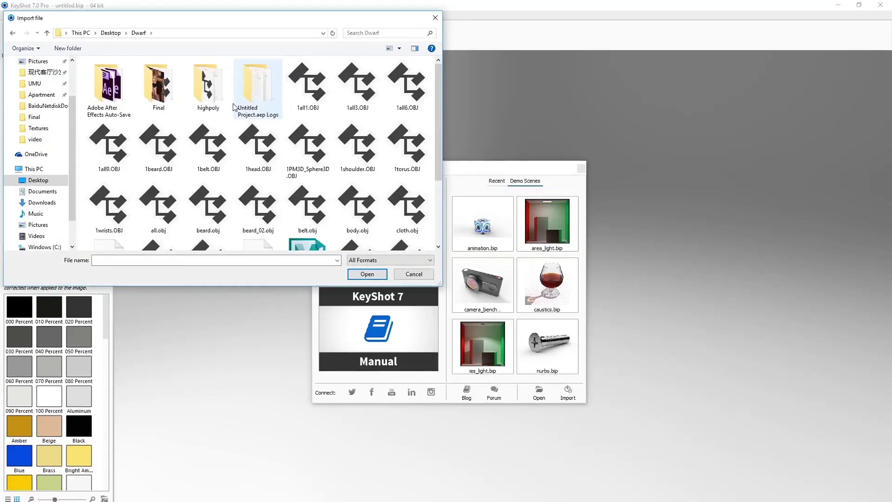
double_click(158, 86)
left_click(159, 87)
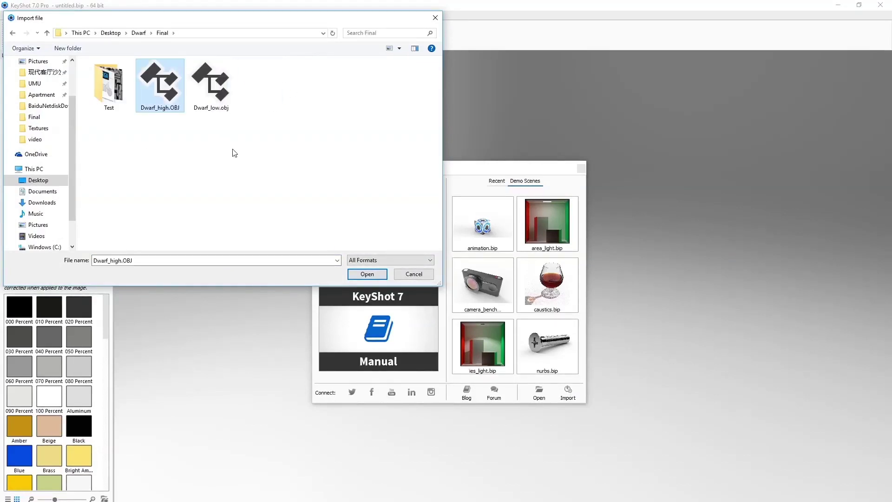
left_click(367, 275)
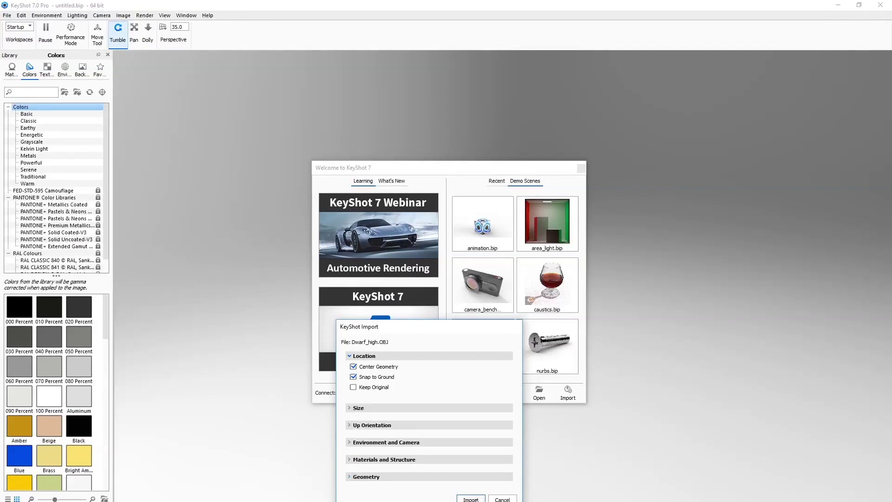
Import Dwarf_high.OBJ with the current settings and frame the dwarf facing the camera.
left_click(471, 500)
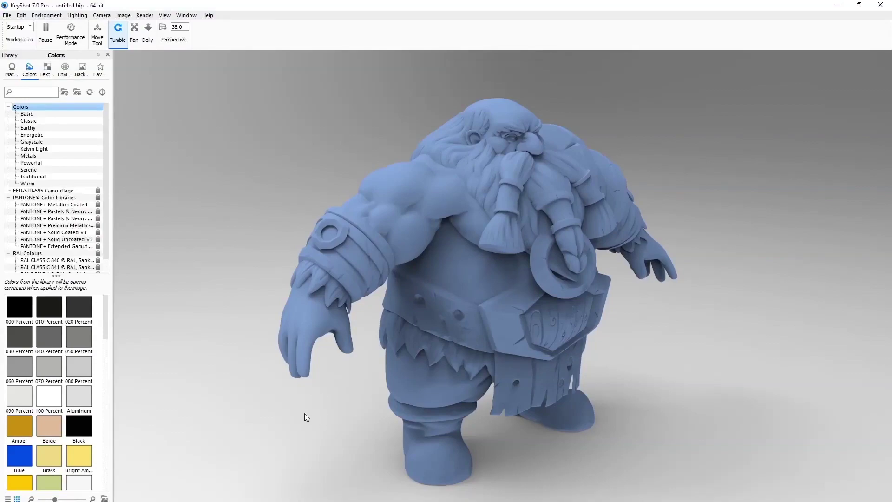
left_click_drag(312, 413, 268, 383)
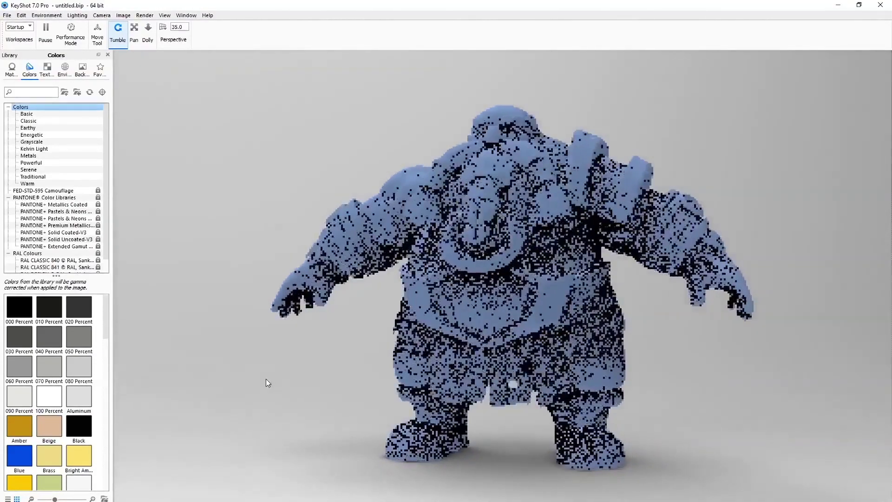
scroll(333, 367, "up", 1)
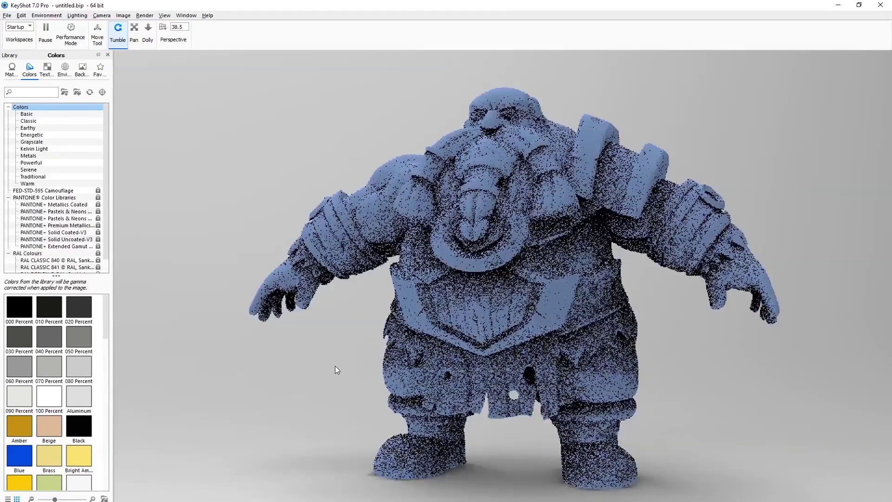
scroll(335, 367, "down", 2)
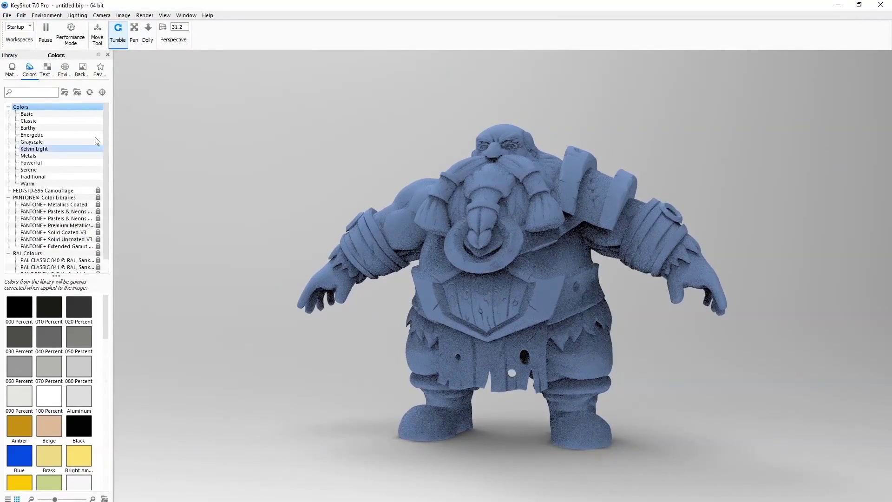
Apply the orange Paint Matte from Paint > Rough to the dwarf and check it.
left_click(12, 70)
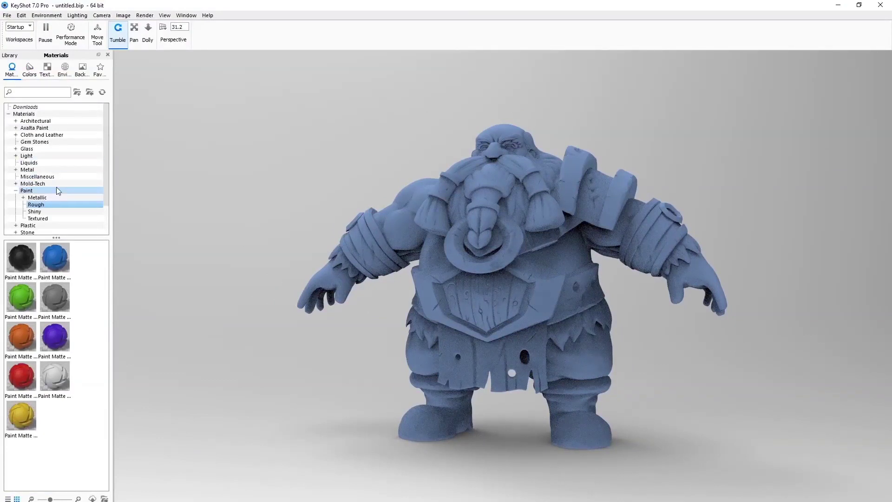
left_click(27, 191)
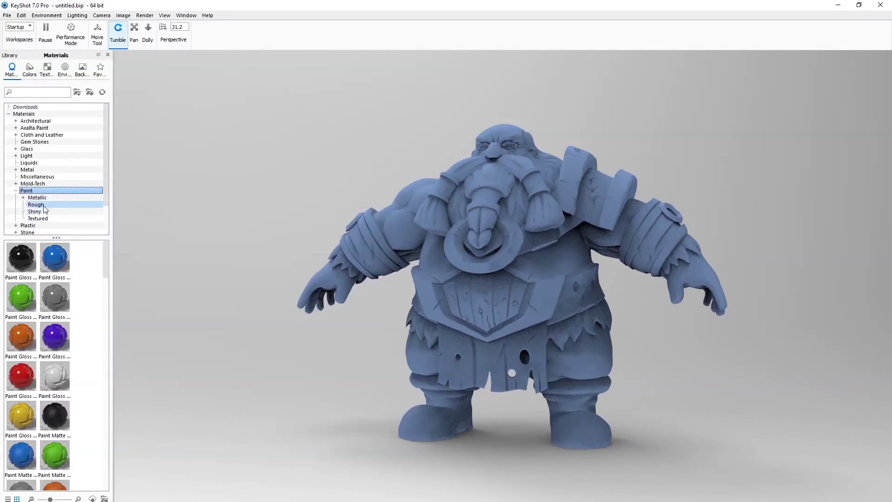
left_click(43, 206)
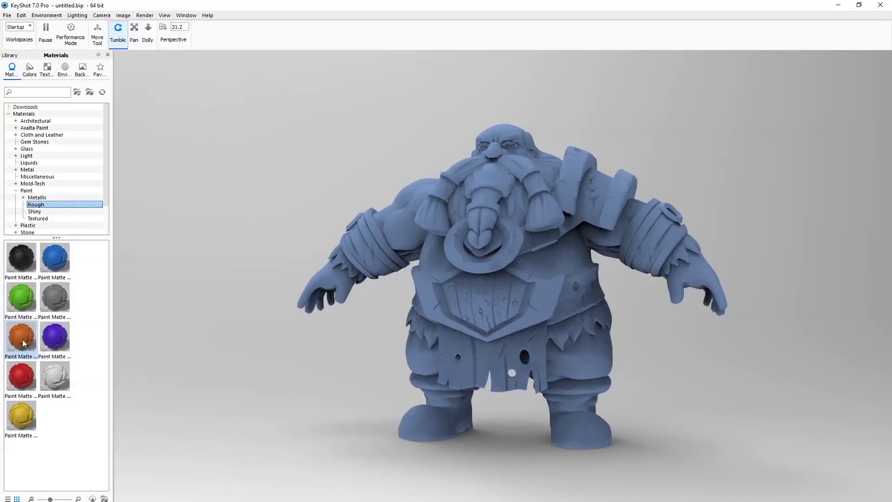
mouse_move(15, 344)
left_mouse_down()
mouse_move(31, 366)
mouse_move(123, 354)
mouse_move(440, 262)
mouse_move(463, 238)
left_mouse_up()
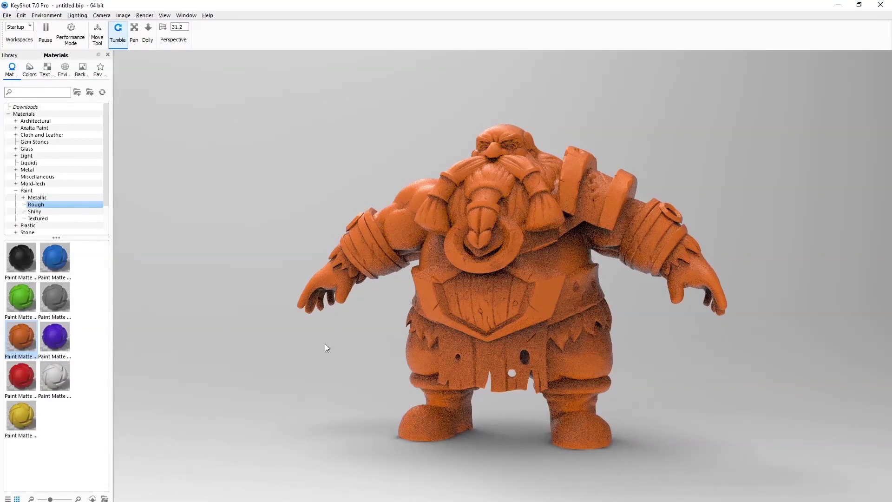
left_click_drag(308, 343, 399, 344)
left_click_drag(288, 379, 305, 394)
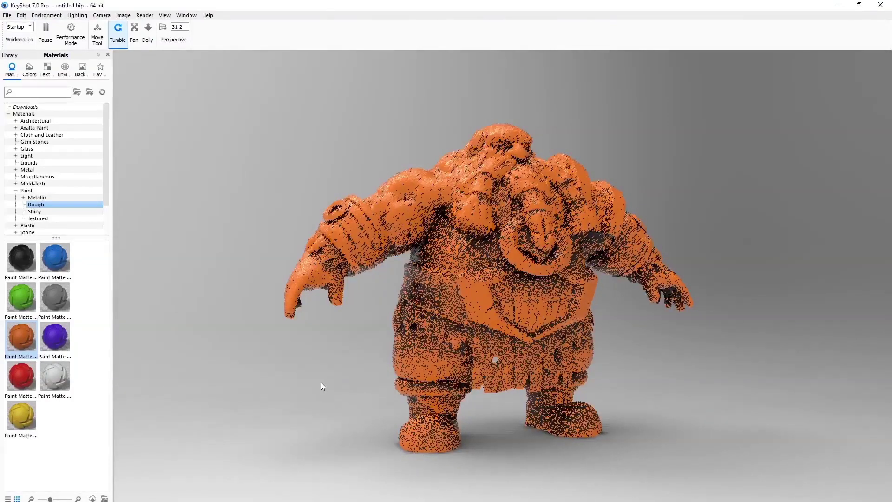
left_click(29, 74)
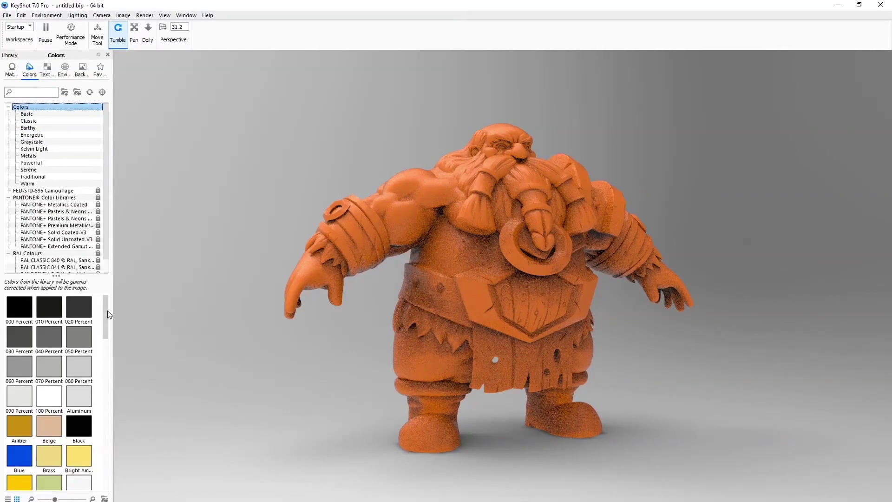
Paint the dwarf with the Dark Green swatch from FED-STD-595 Camouflage colours.
left_click(62, 199)
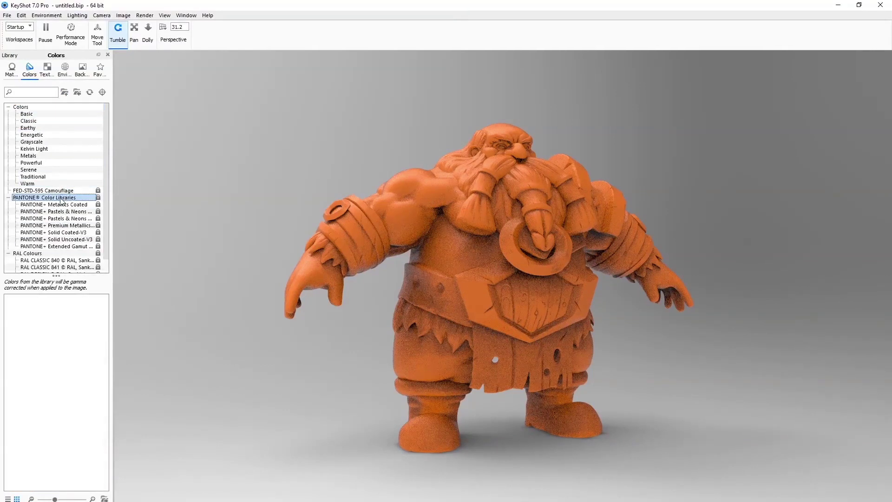
left_click(51, 191)
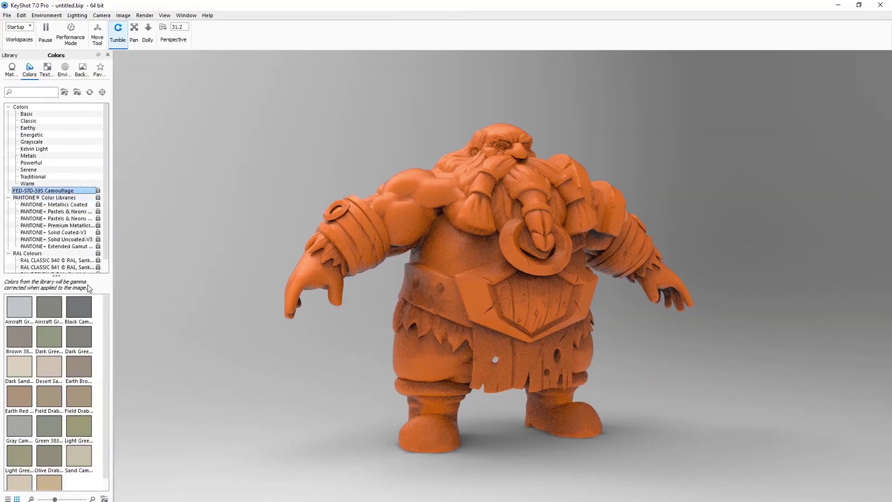
left_click_drag(108, 333, 105, 419)
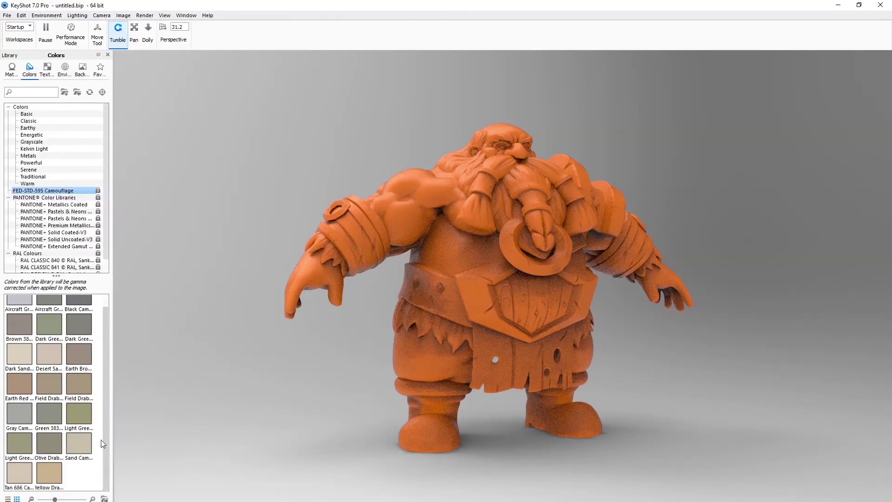
scroll(105, 391, "up", 1)
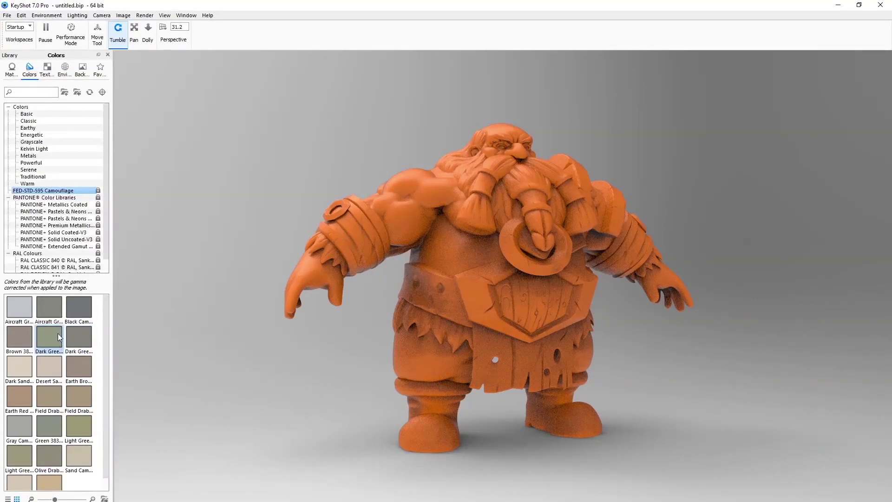
left_click_drag(47, 336, 472, 268)
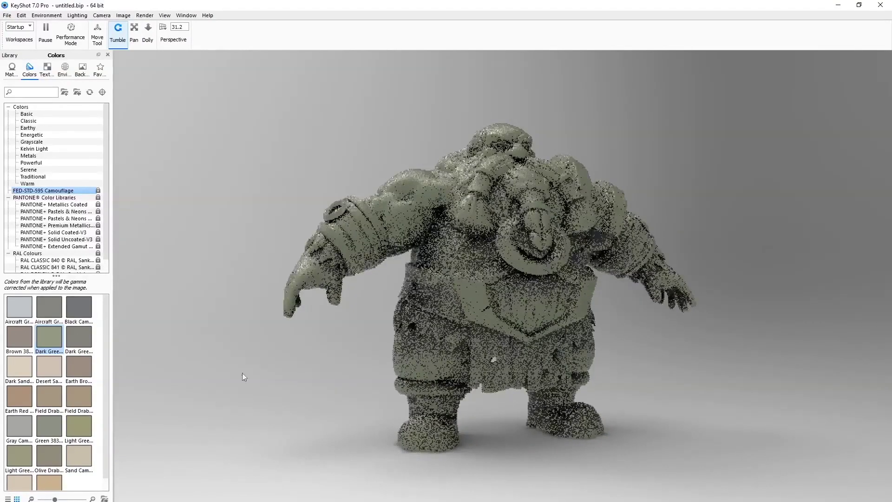
left_click_drag(78, 343, 478, 341)
left_click_drag(303, 362, 186, 369)
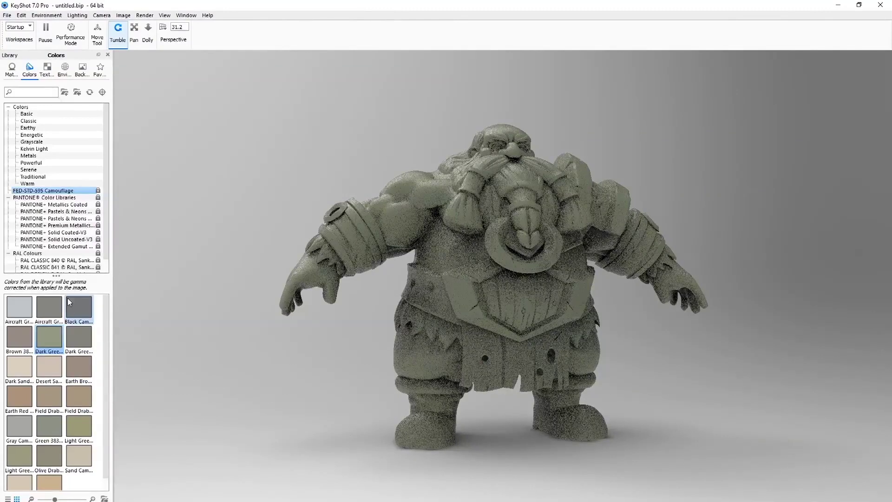
left_click(32, 198)
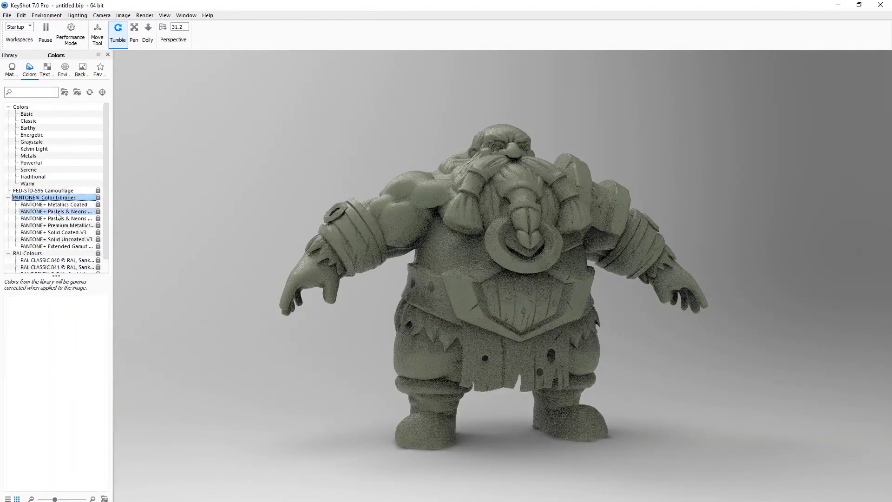
Apply the Light Walnut colour from the general Colors library to the dwarf.
left_click(21, 107)
left_click_drag(106, 313, 113, 414)
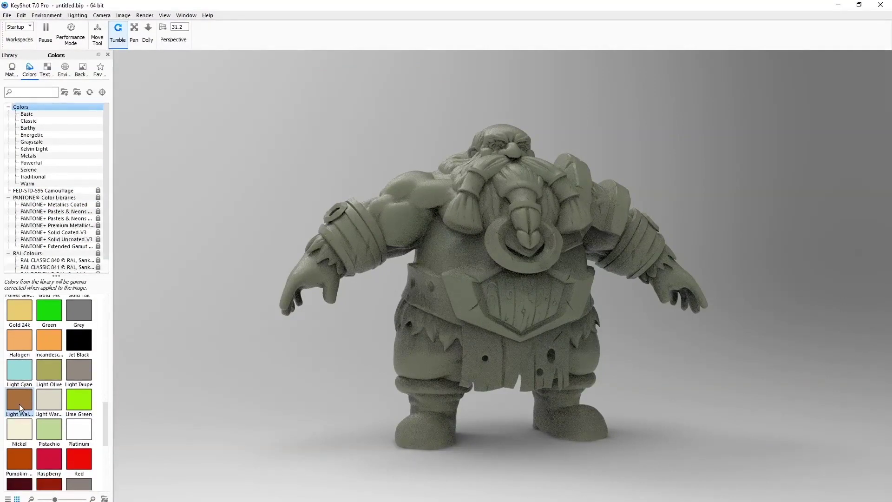
left_click_drag(20, 404, 437, 268)
left_click_drag(322, 346, 342, 350)
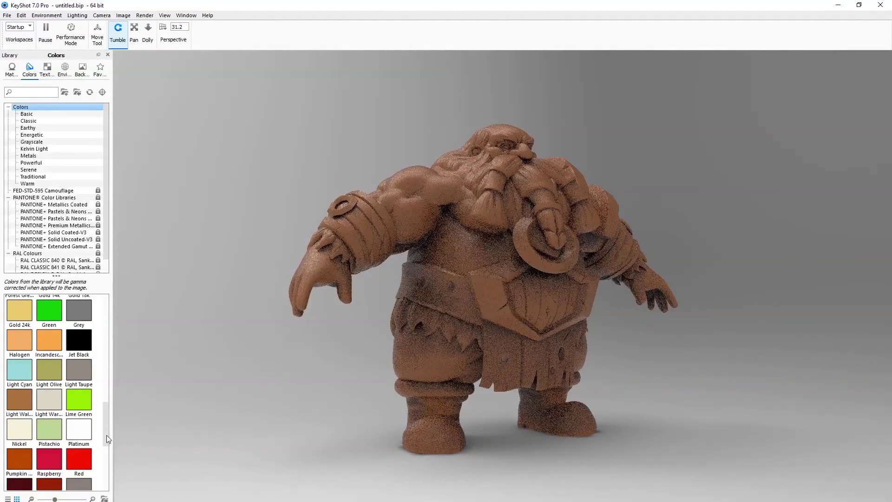
Try Pumpkin on the dwarf, then revert it to Light Walnut.
left_click_drag(21, 459, 454, 270)
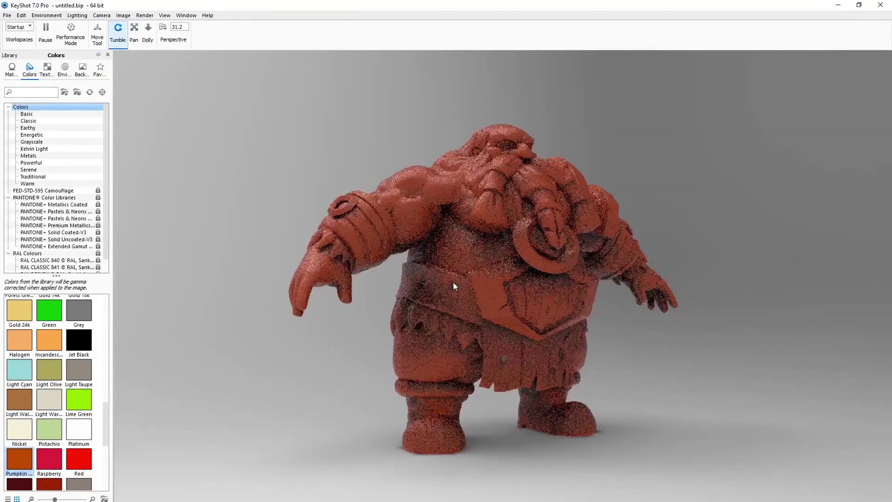
scroll(102, 448, "down", 3)
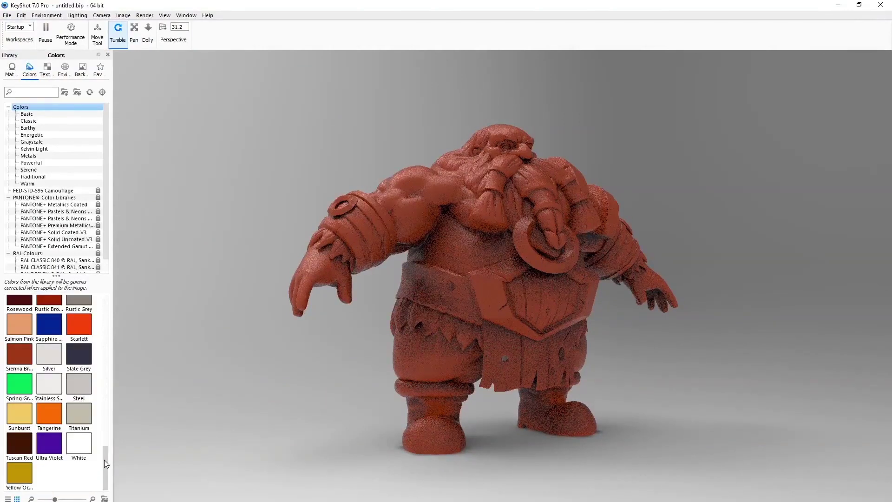
scroll(105, 459, "up", 1)
left_click_drag(19, 356, 445, 261)
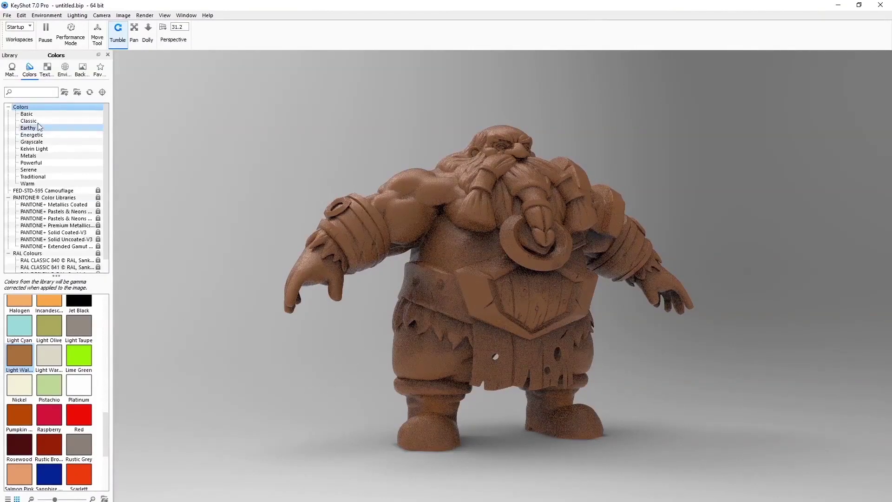
left_click(65, 69)
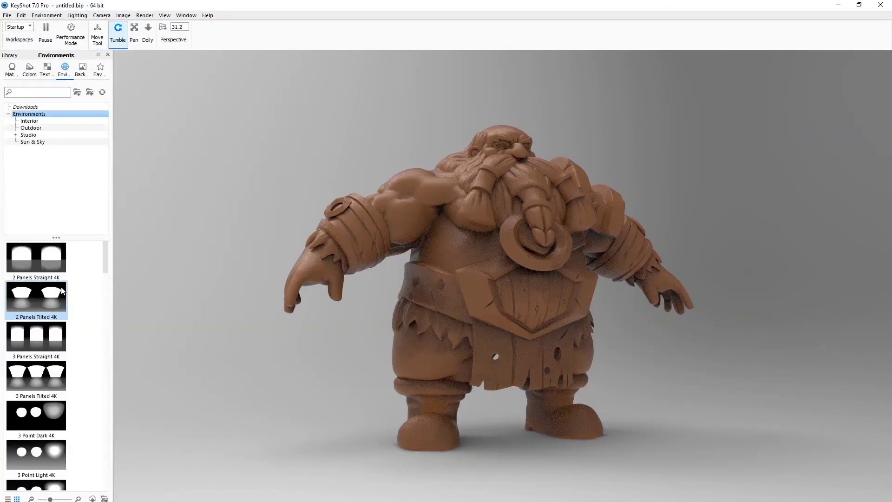
Preview the dwarf in the Interior Aversis_Bathroom_3k and Clothing-store environments.
left_click(31, 121)
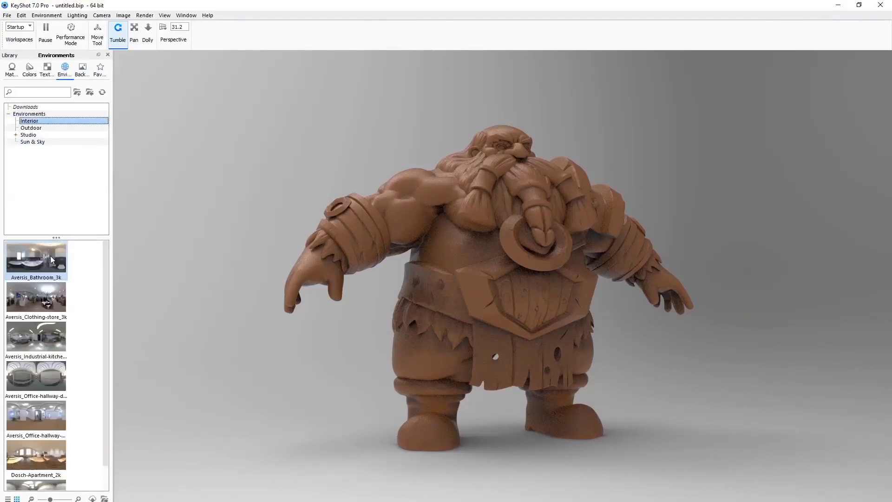
left_click_drag(49, 258, 192, 264)
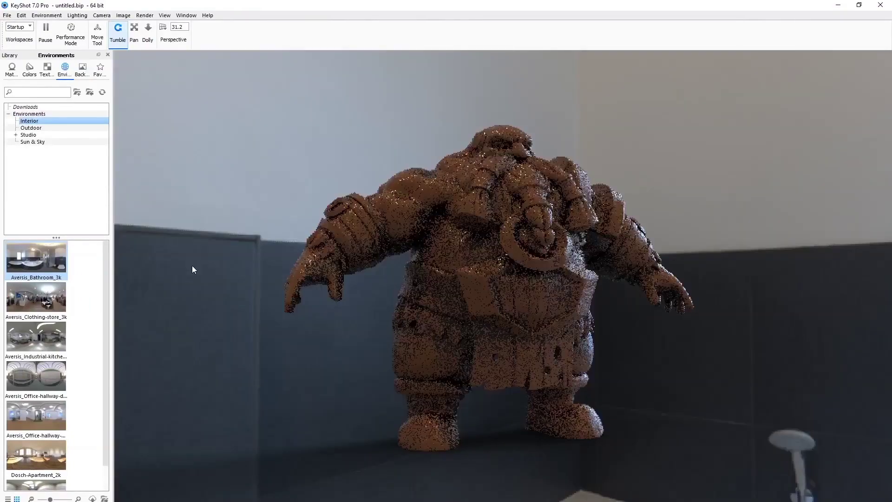
left_click_drag(274, 330, 310, 352)
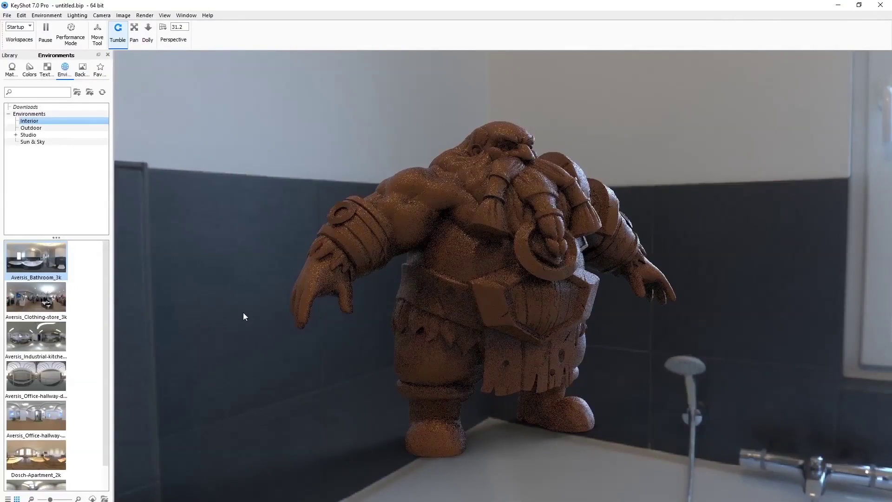
left_click_drag(25, 298, 202, 280)
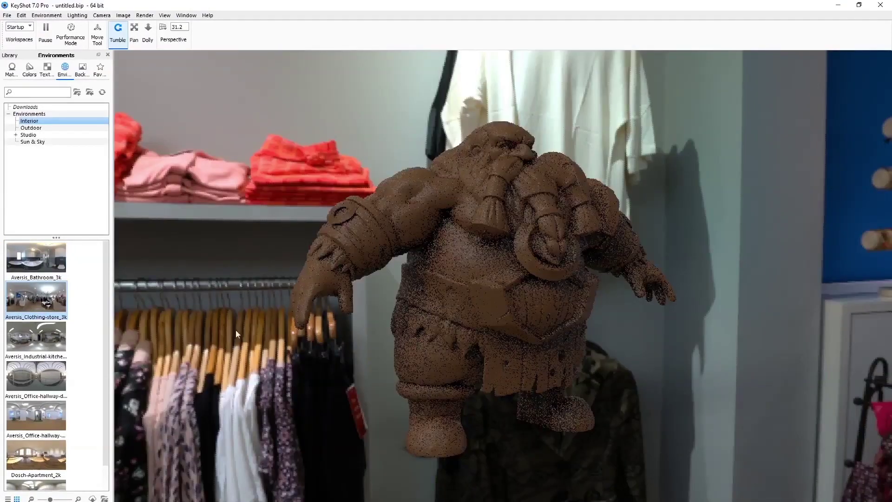
left_click_drag(236, 330, 80, 355)
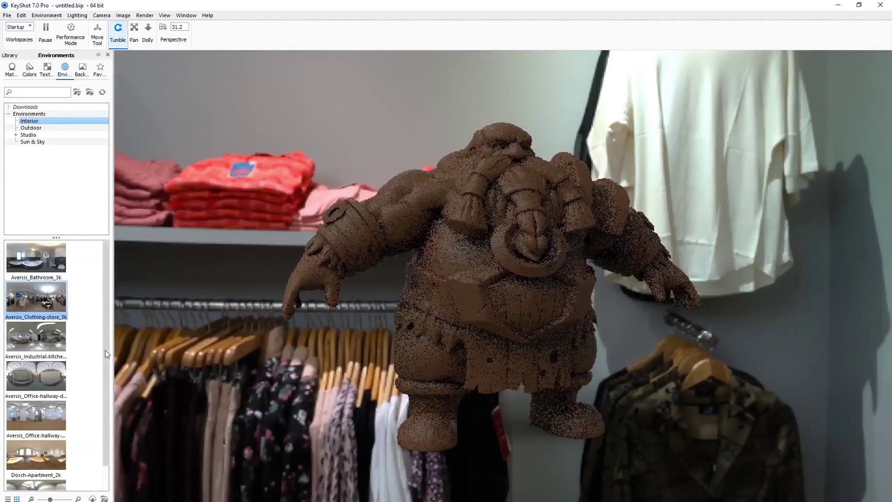
Preview the dwarf in Dosch-Stairwell_2k and orbit back to its front view.
scroll(102, 379, "down", 1)
left_click_drag(62, 469, 496, 310)
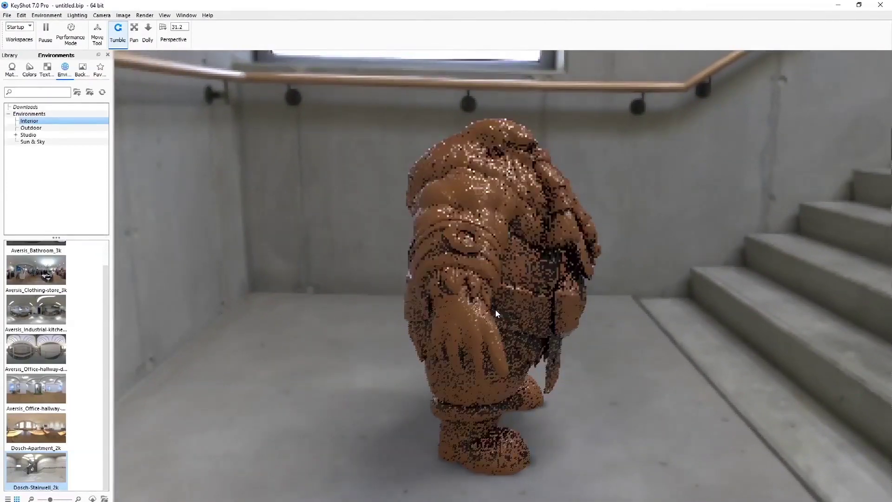
left_click_drag(495, 310, 498, 313)
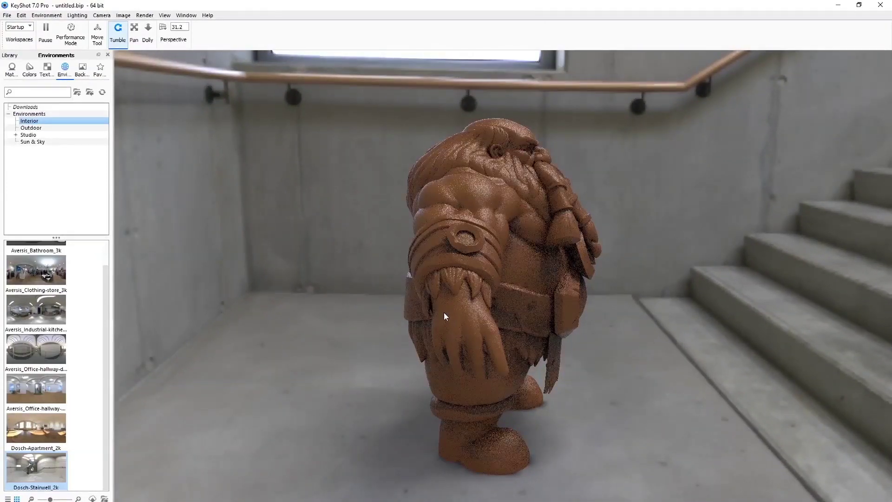
left_click_drag(423, 314, 171, 311)
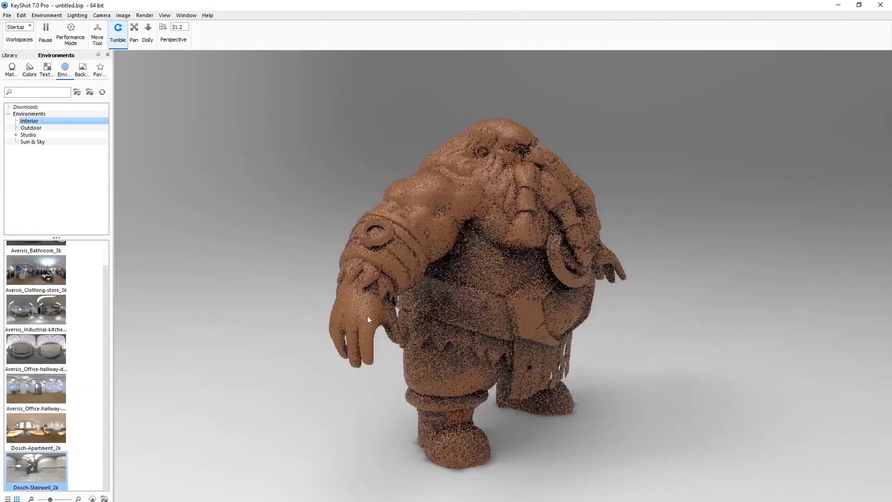
left_click_drag(368, 316, 242, 360)
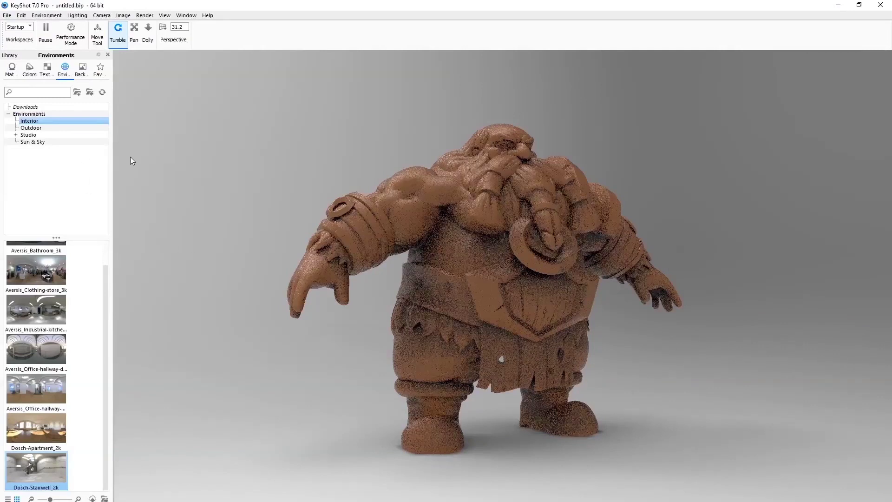
Set the still-render output folder to Desktop\Dwarf\Final\Test in the Render dialog.
left_click(146, 16)
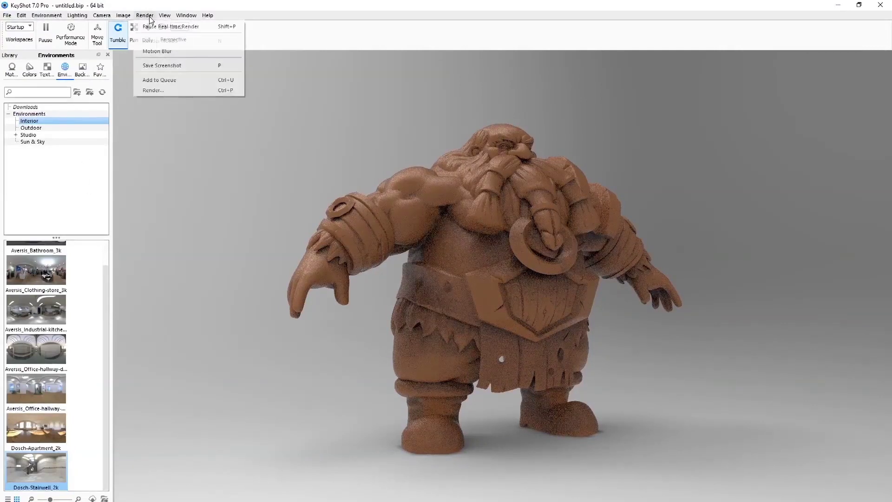
left_click(163, 90)
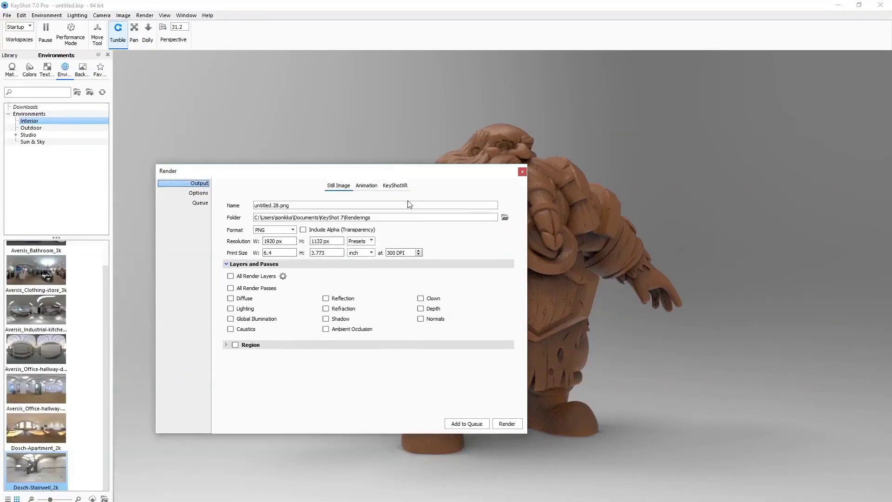
left_click(506, 217)
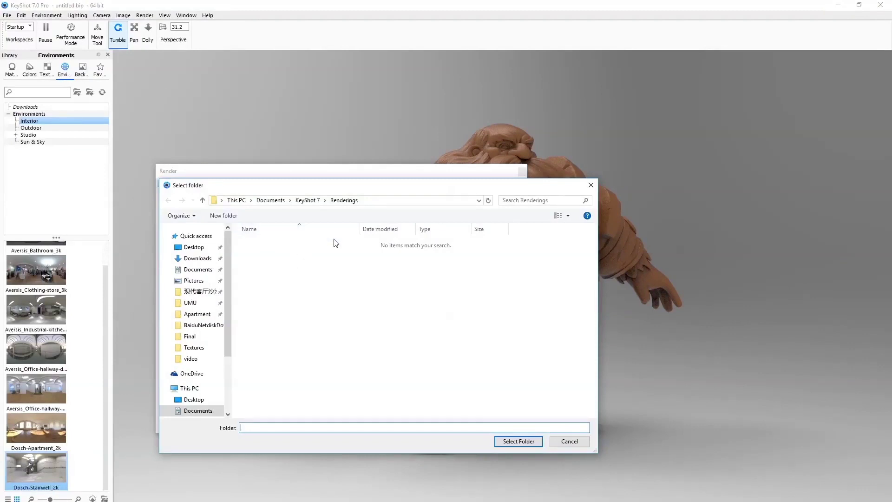
left_click(279, 203)
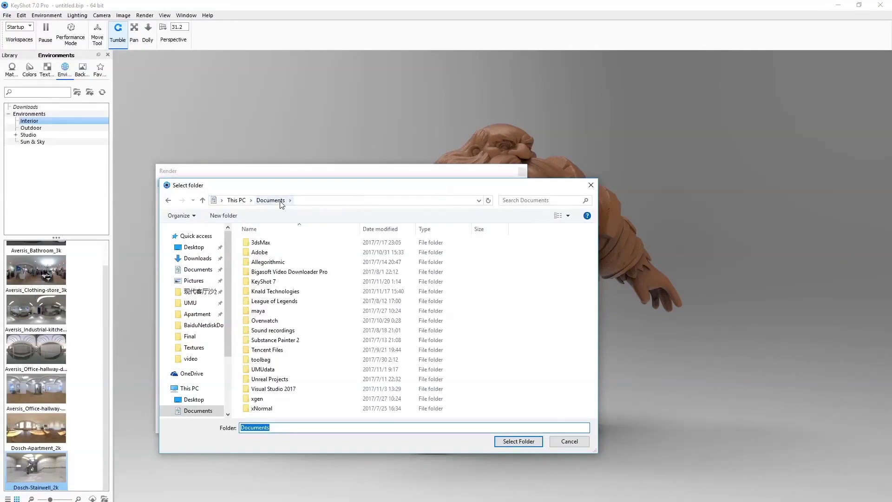
left_click(197, 339)
left_click(272, 262)
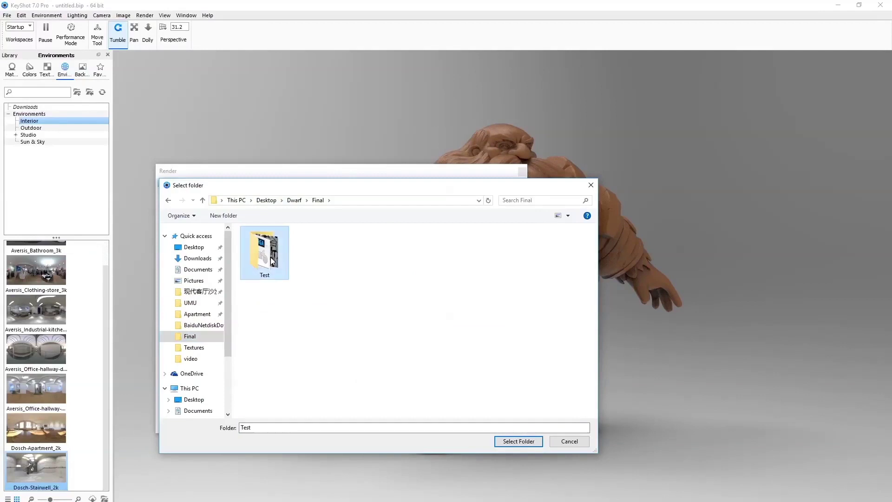
double_click(258, 256)
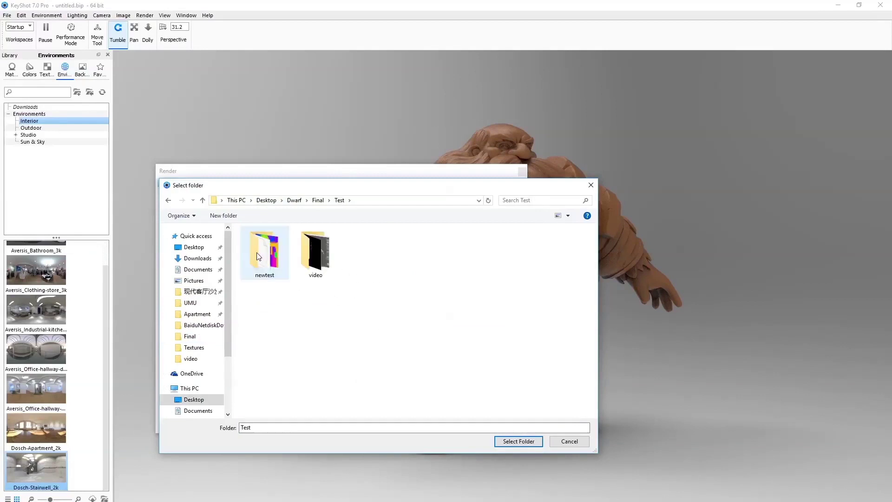
left_click(525, 443)
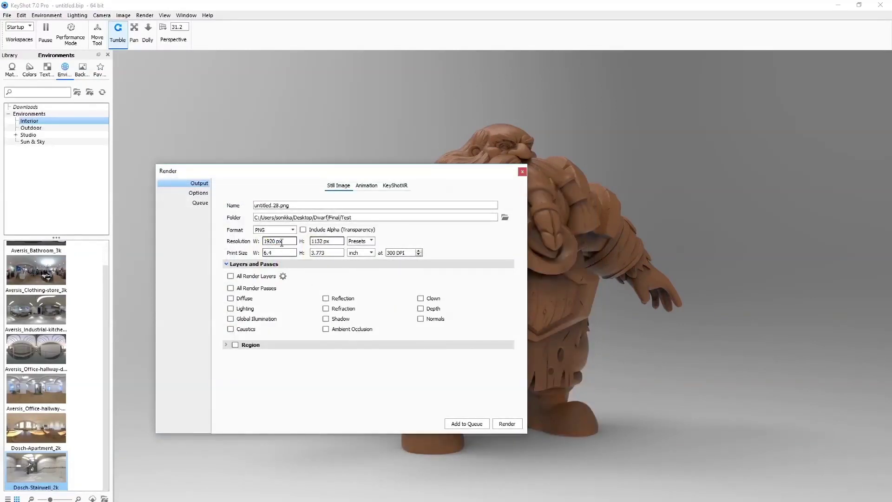
Render the dwarf at 1920 x 1132 with the Lighting and Shadow passes enabled.
left_click(363, 241)
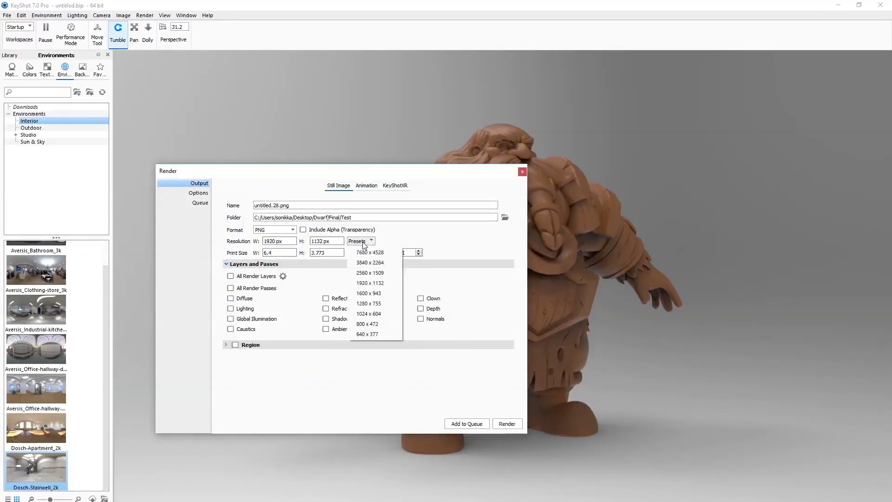
left_click(374, 283)
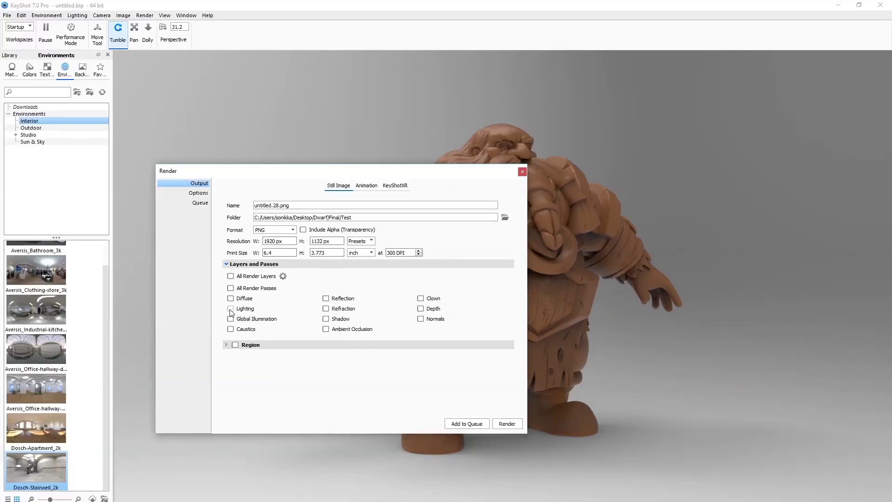
left_click(326, 318)
left_click_drag(412, 177, 213, 196)
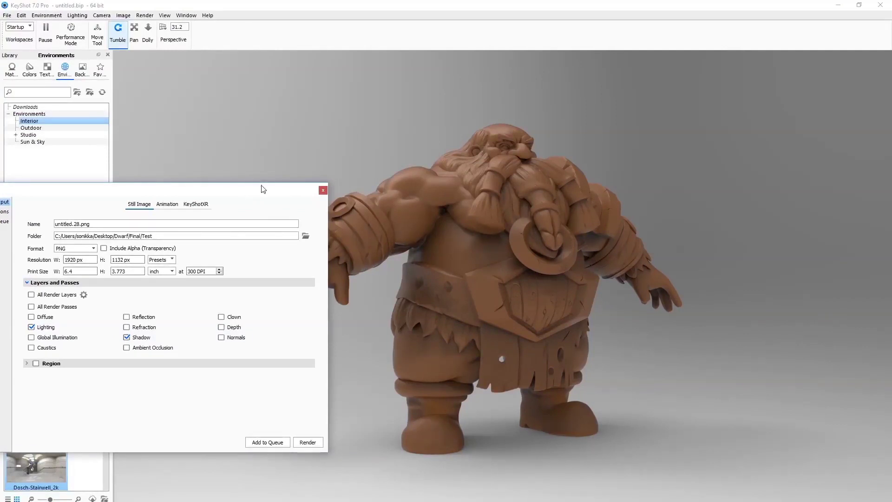
left_click_drag(237, 195, 408, 145)
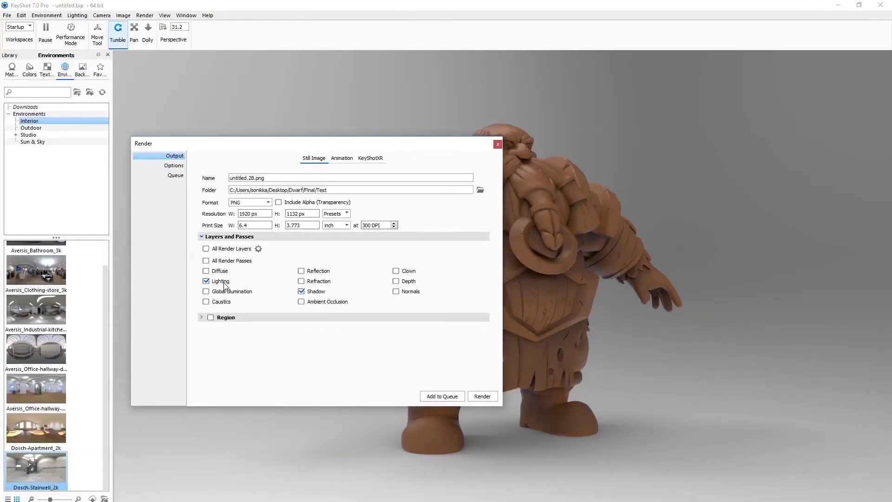
left_click(483, 396)
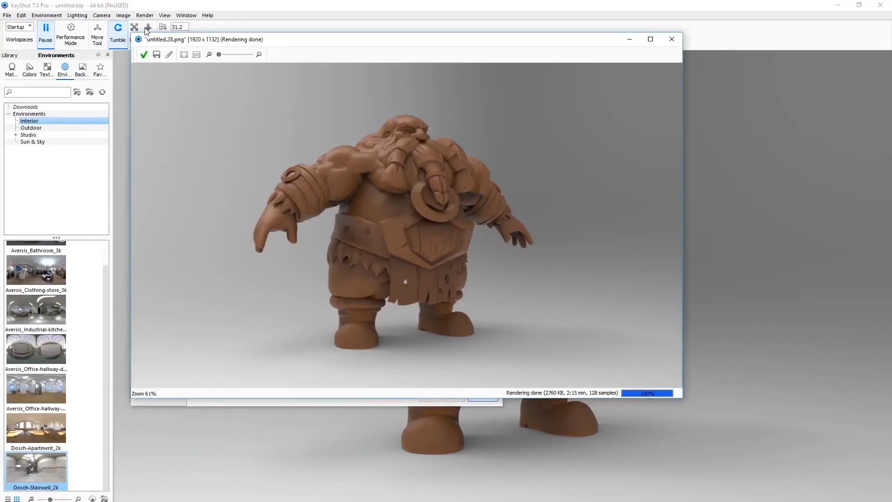
Close the finished untitled.28.png render window and the Render dialog.
left_click(143, 54)
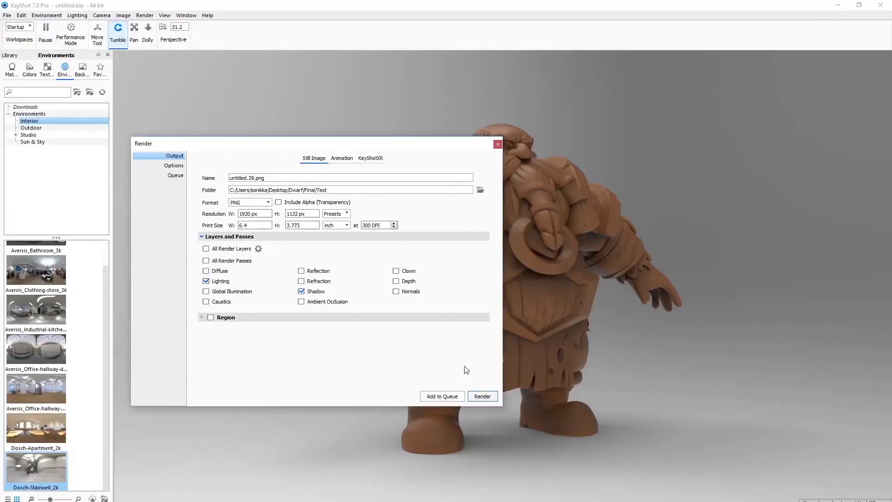
left_click(496, 145)
Minimise KeyShot, open the Test folder and select untitled.28 plus its two EXR passes.
left_click(837, 6)
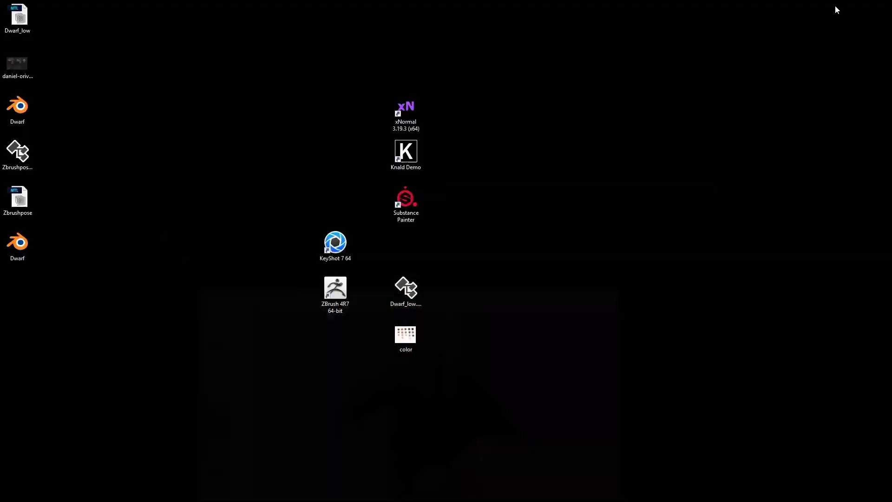
left_click(202, 499)
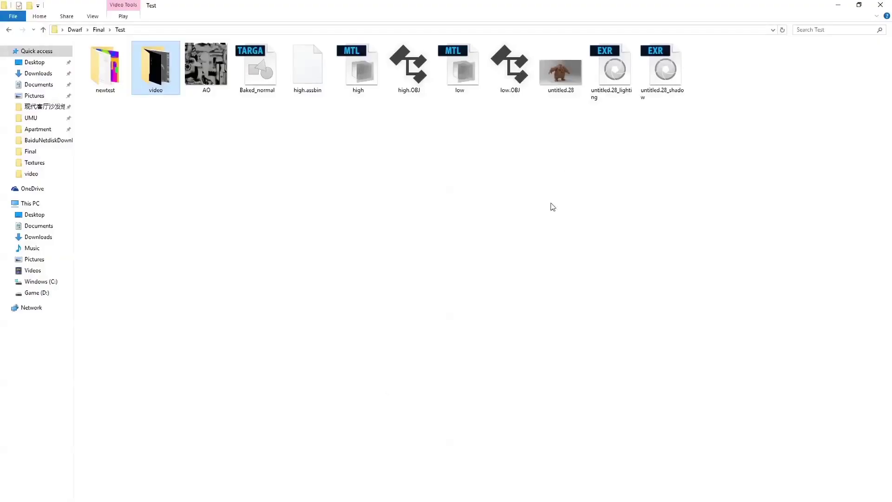
left_click_drag(743, 45, 710, 100)
left_click(737, 41)
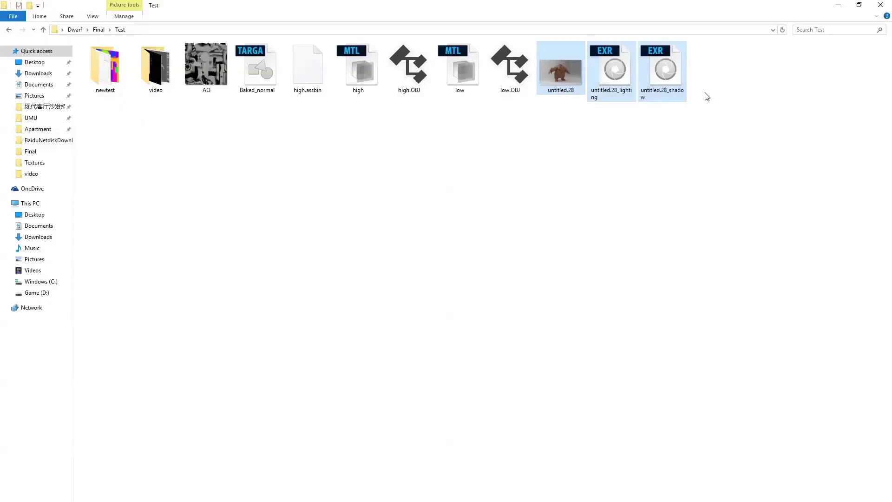
Open the three untitled.28 files (PNG, lighting EXR, shadow EXR) in Photoshop.
left_click_drag(561, 72, 150, 321)
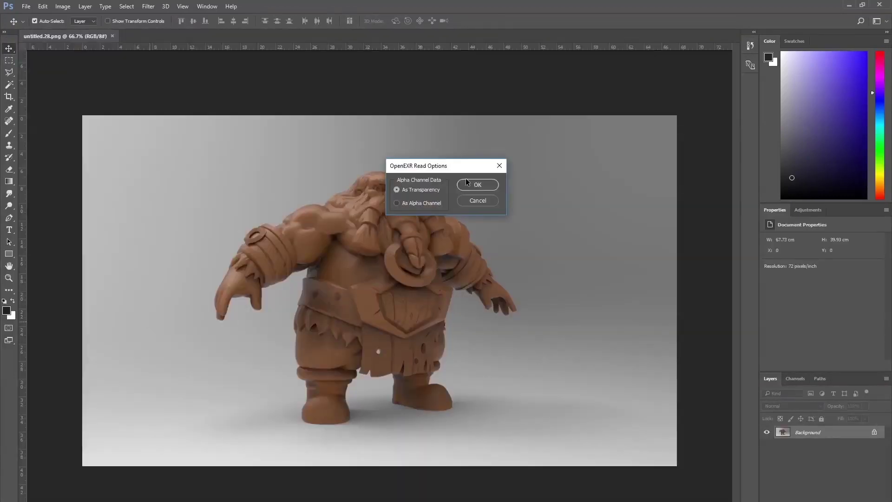
left_click(484, 183)
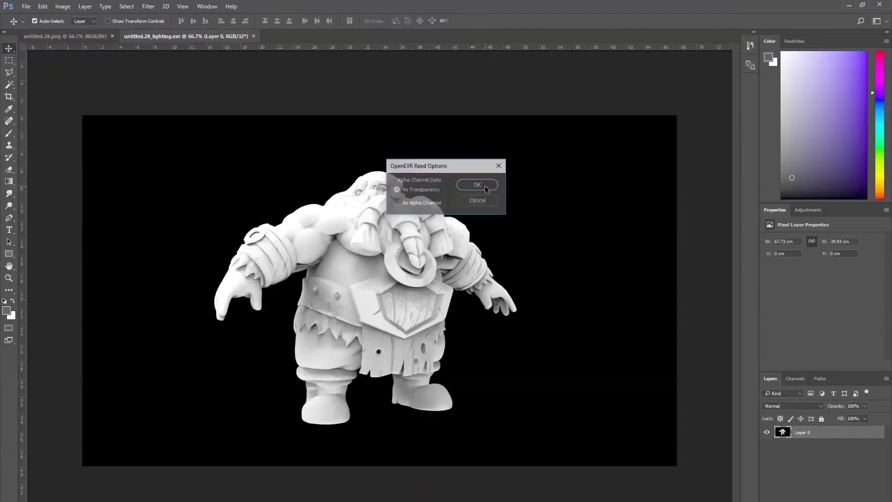
left_click(482, 186)
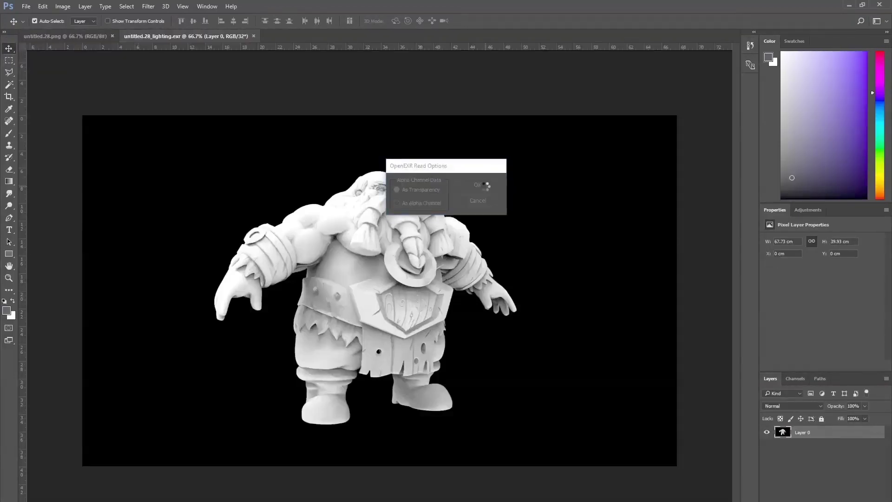
left_click(483, 186)
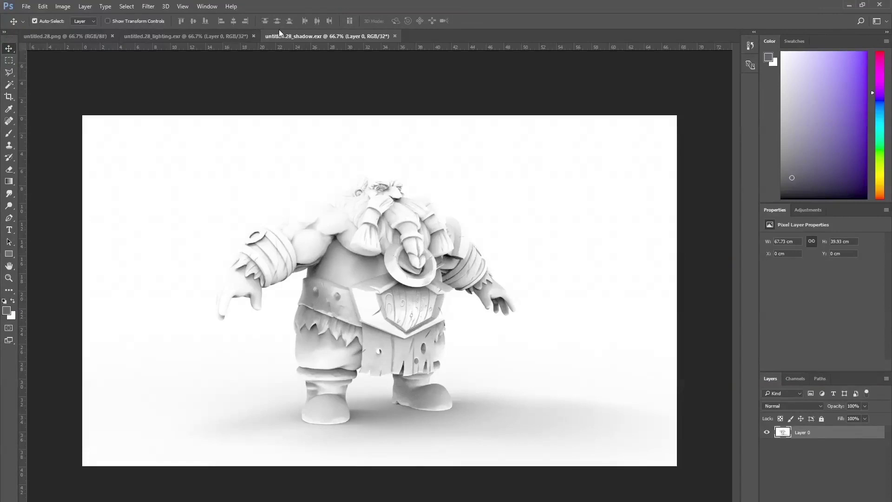
Compare the lighting and shadow renders, then drag the shadow layer toward the brown PNG render.
left_click(225, 35)
key("w")
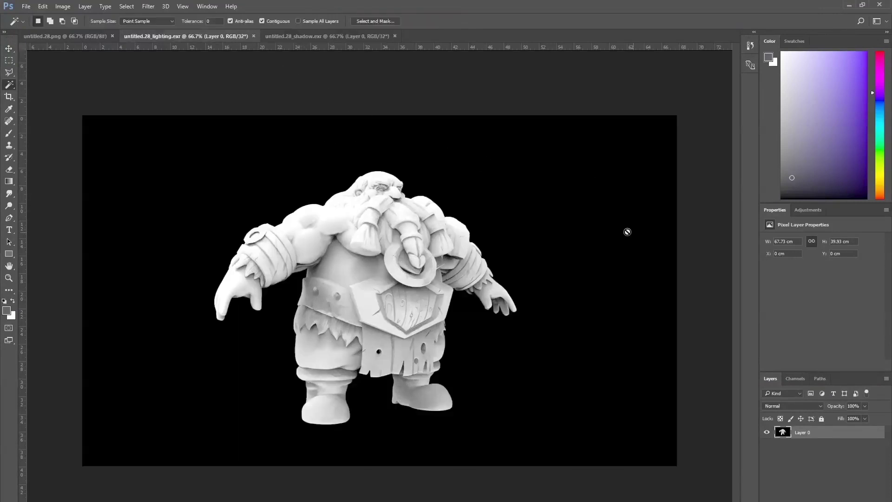
left_click(343, 36)
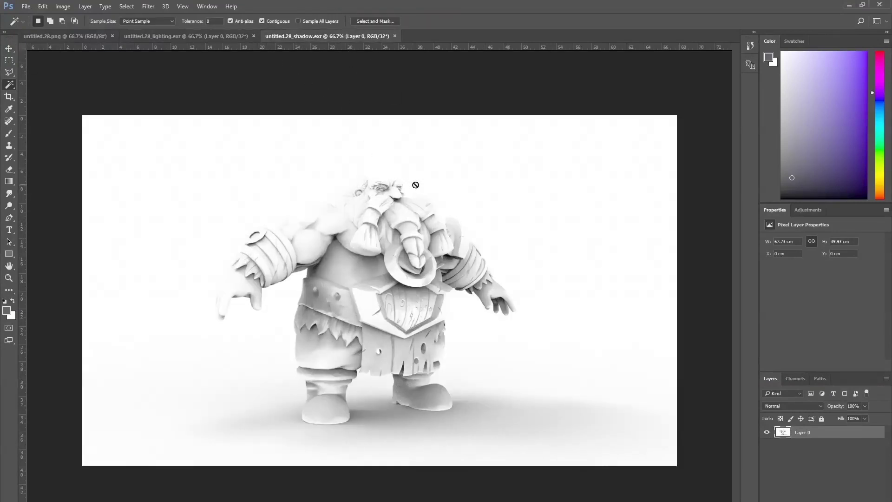
key("v")
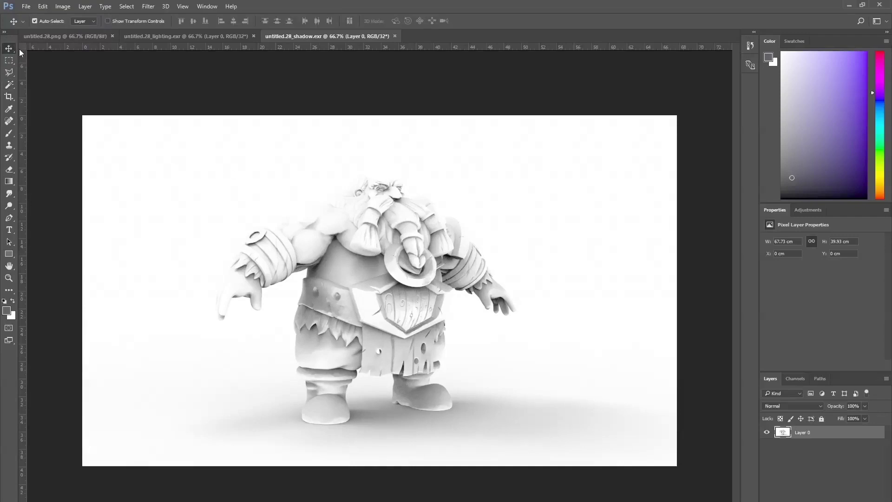
left_click_drag(379, 225, 344, 224)
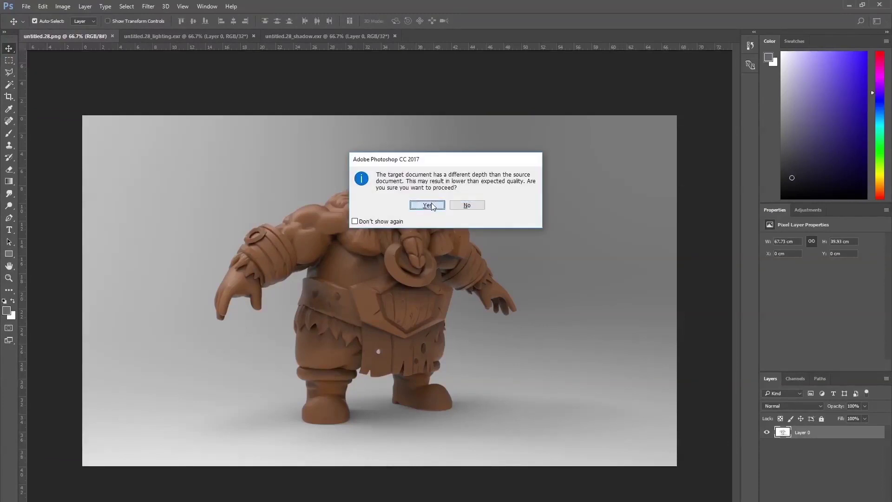
Add the shadow layer to the brown render despite the bit-depth warning, toggling it to compare.
left_click(427, 205)
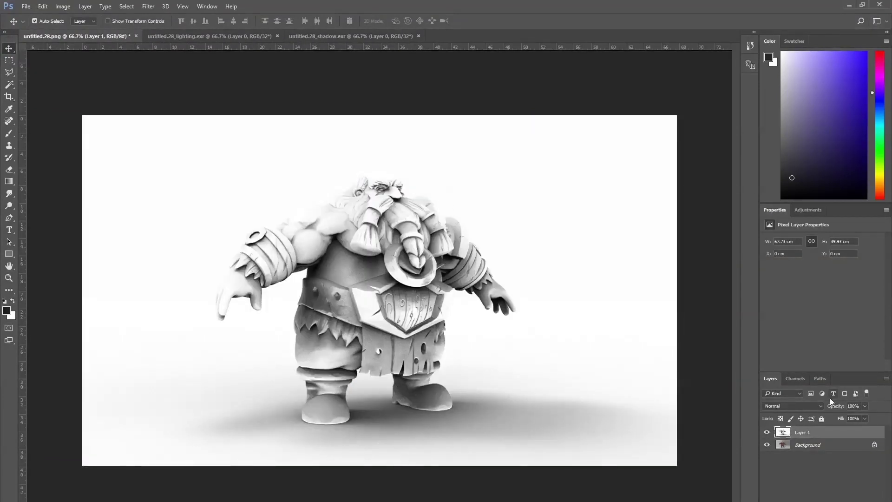
left_click(767, 433)
left_click(767, 433)
Set the shadow layer's blend mode to Multiply with about 22% opacity.
left_click(799, 406)
left_click(770, 247)
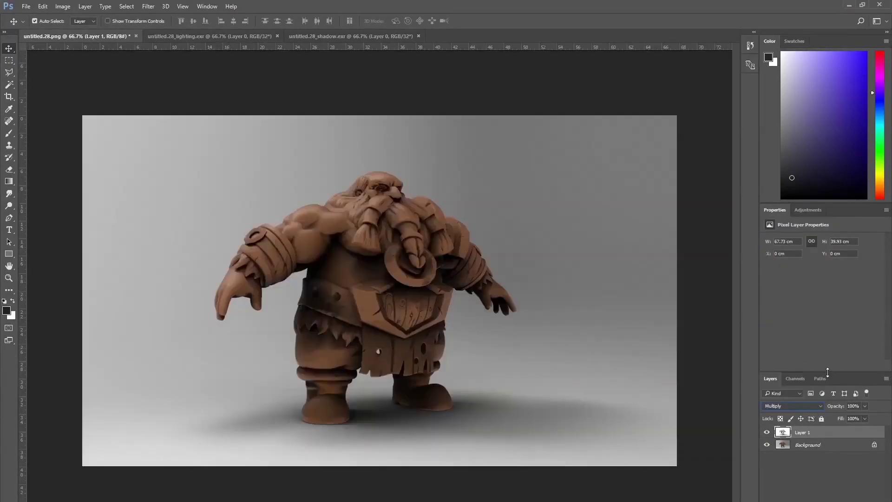
left_click(835, 417)
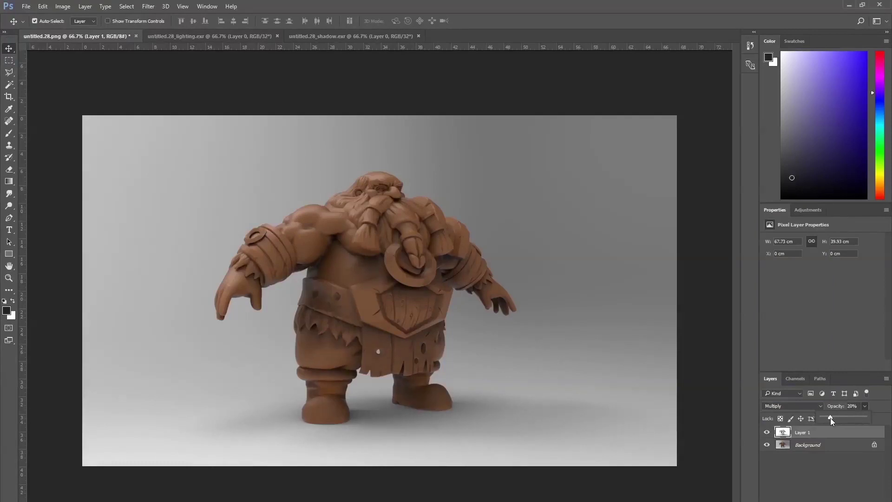
left_click(309, 38)
Bring the lighting EXR layer into the brown PNG render, accepting the bit-depth warning.
left_click(208, 37)
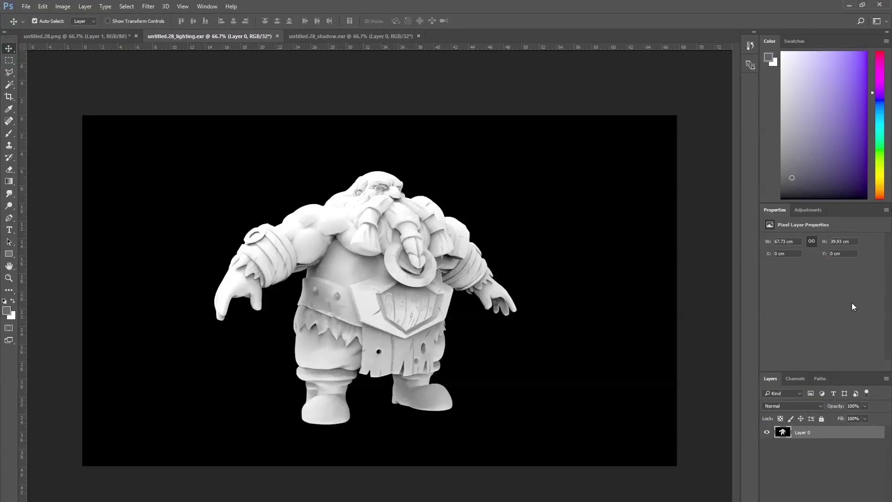
left_click(793, 379)
left_click(769, 379)
key("w")
double_click(799, 433)
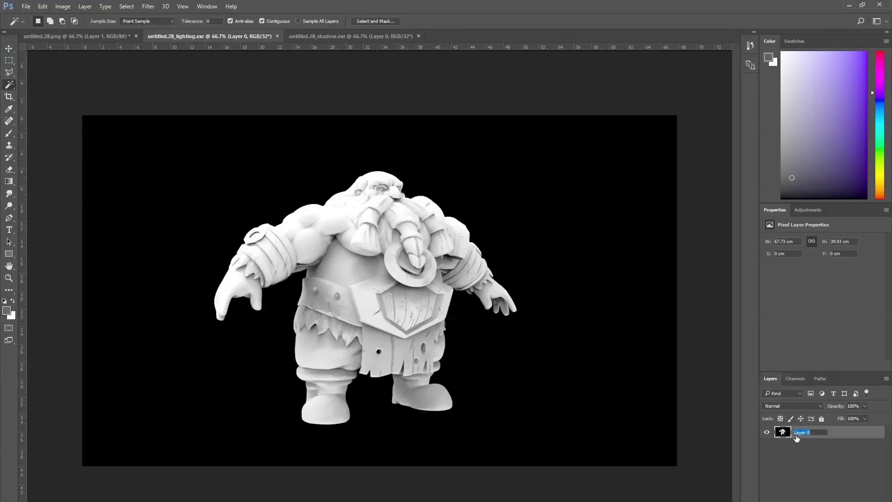
key("Return")
key("v")
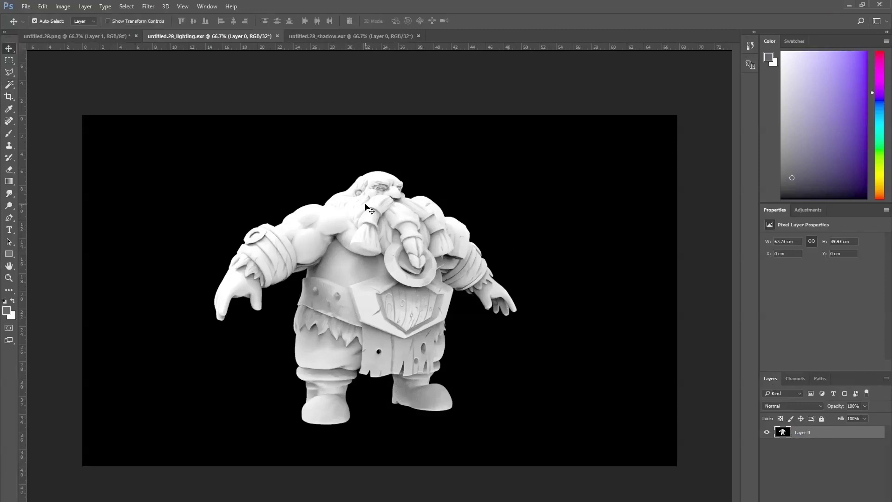
mouse_move(367, 207)
left_mouse_down()
mouse_move(338, 197)
mouse_move(116, 40)
mouse_move(366, 224)
left_mouse_up()
left_click(427, 205)
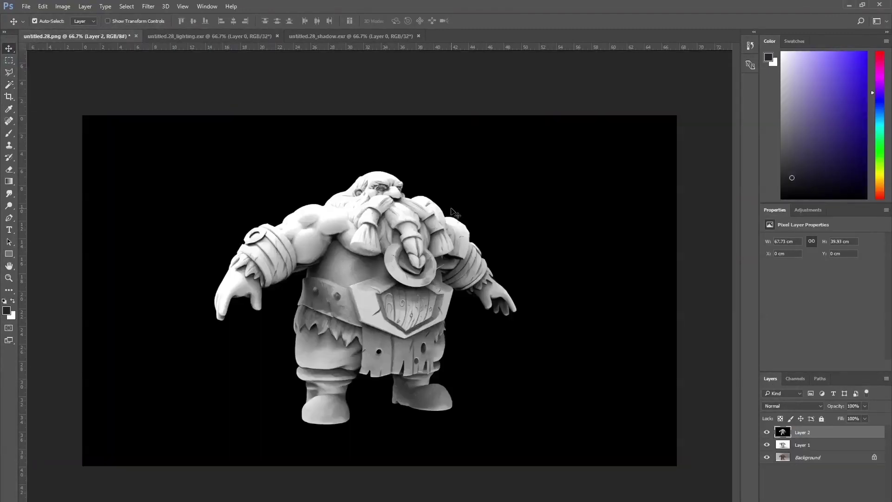
Remove the black background from the lighting layer with the Magic Wand.
key("w")
left_click(506, 204)
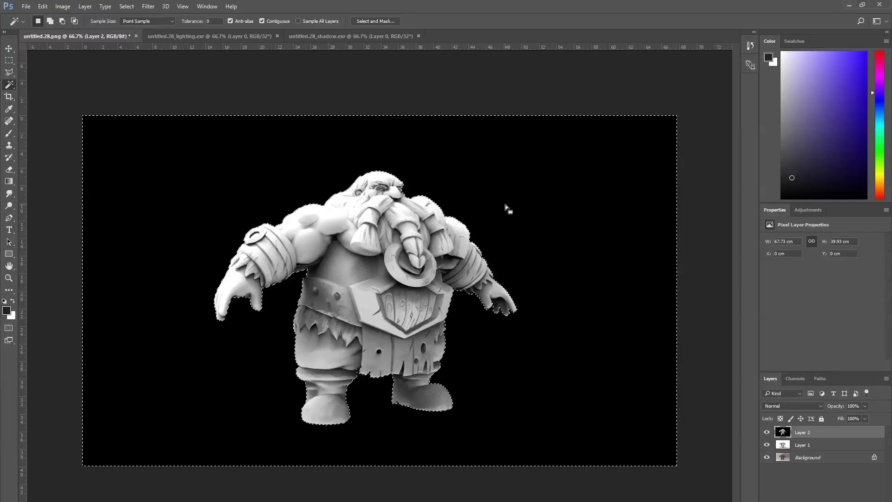
key("Delete")
key("ctrl+d")
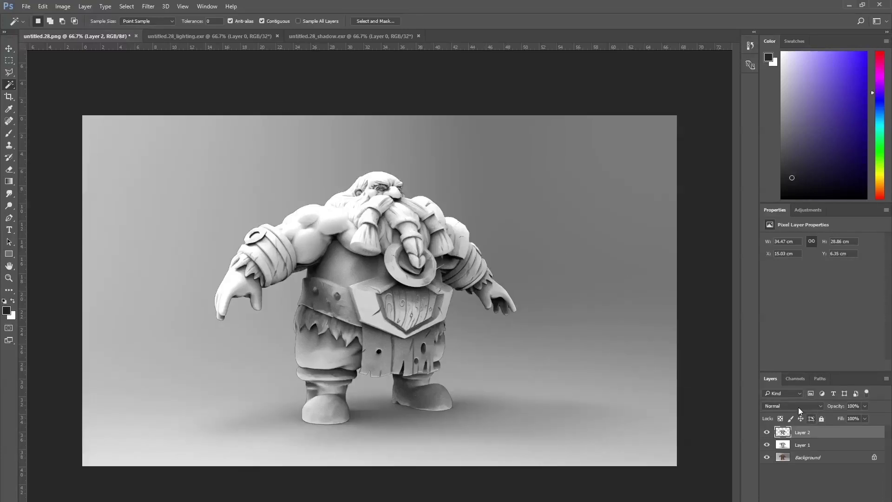
Set the lighting layer to Overlay blend mode at 16% opacity.
left_click(797, 406)
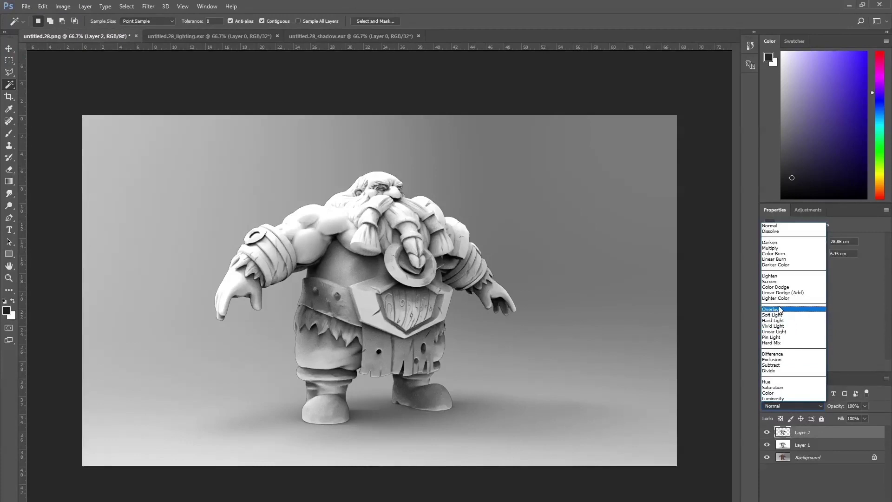
left_click(780, 309)
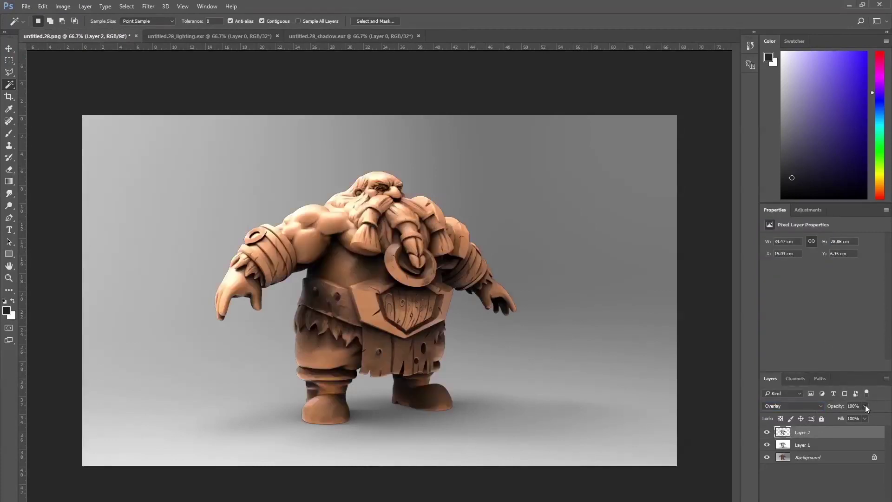
left_click_drag(865, 406, 827, 420)
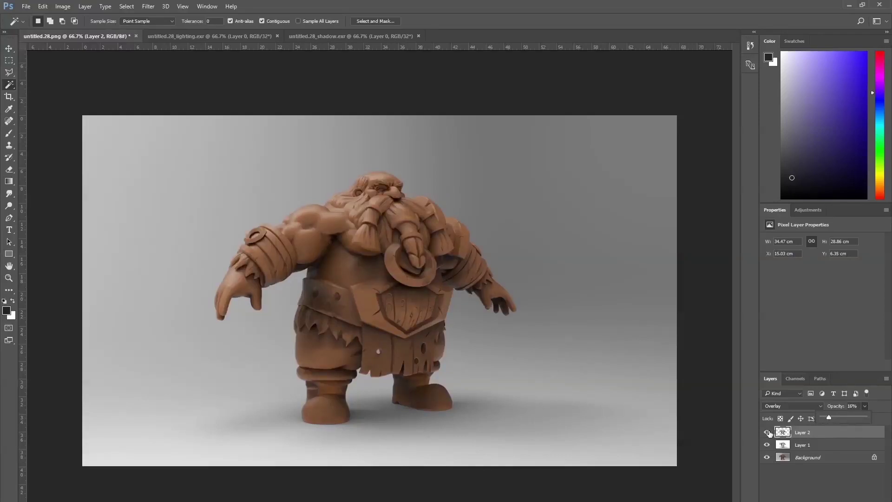
left_click(823, 482)
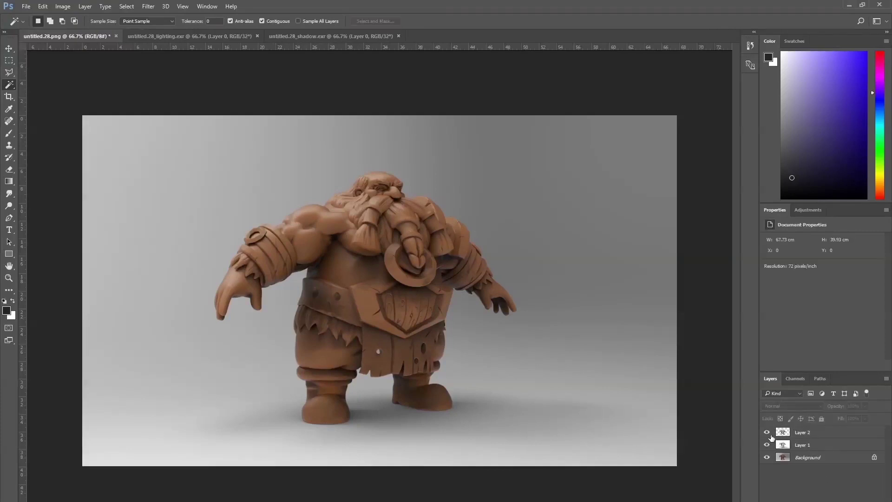
Toggle the lighting and shadow layers to compare, then select the brown Background layer.
left_click(768, 432)
left_click(767, 433)
left_click(767, 433)
left_click(767, 433)
left_click(767, 446)
left_click(767, 445)
left_click(767, 445)
left_click(767, 445)
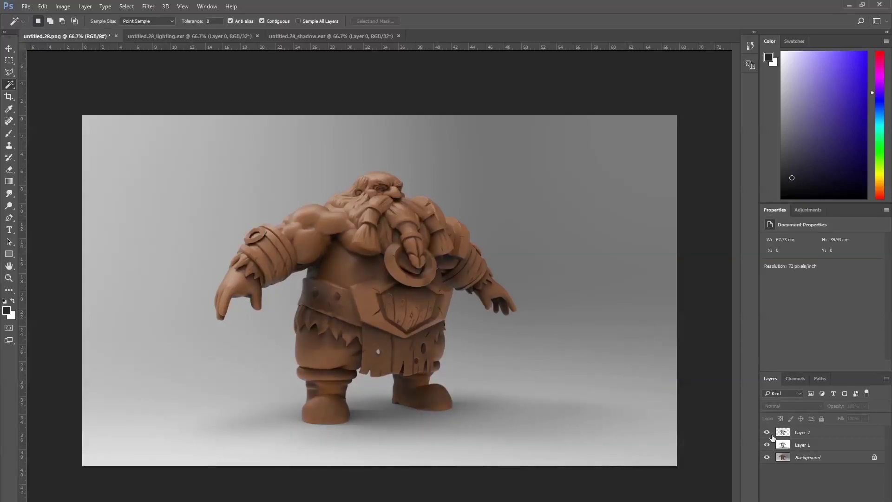
left_click(788, 460)
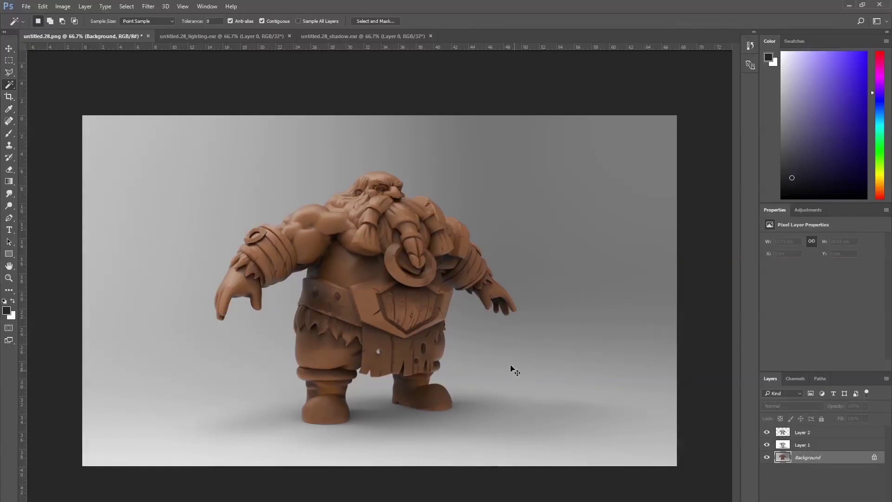
key("ctrl+u")
Lower the base render's saturation by 24 in Hue/Saturation.
left_click_drag(660, 88, 692, 56)
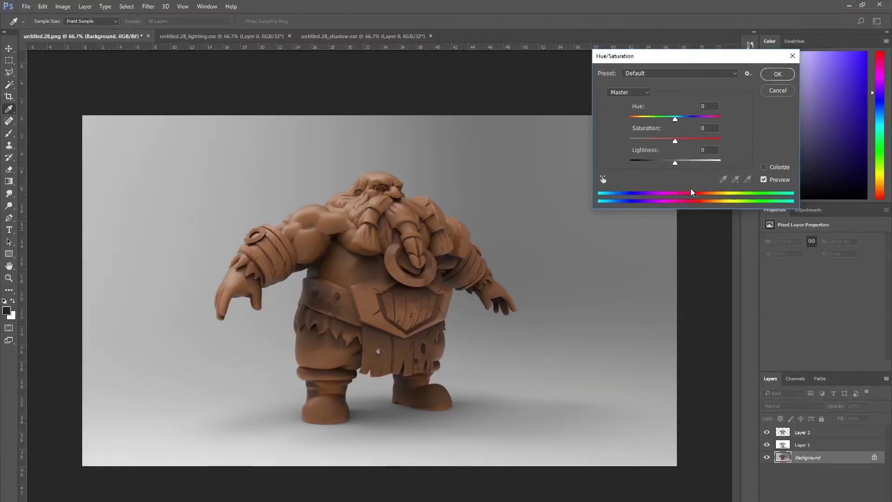
left_click_drag(676, 141, 665, 147)
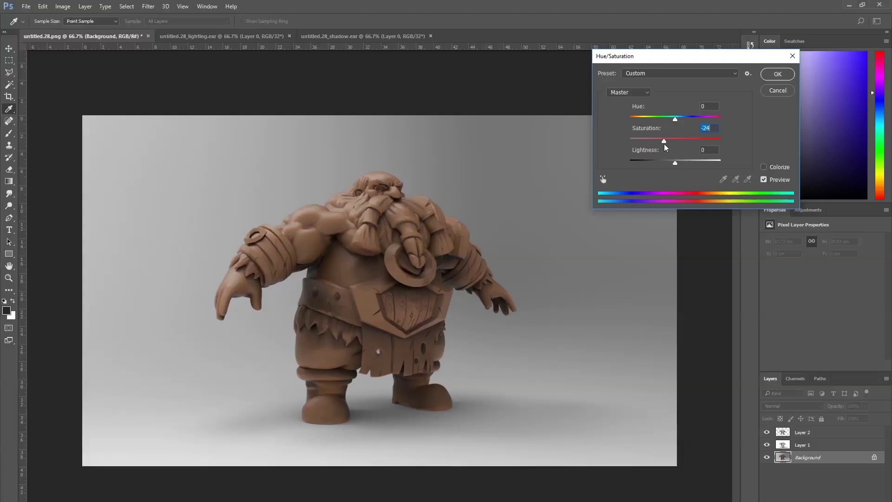
left_click(786, 76)
key("w")
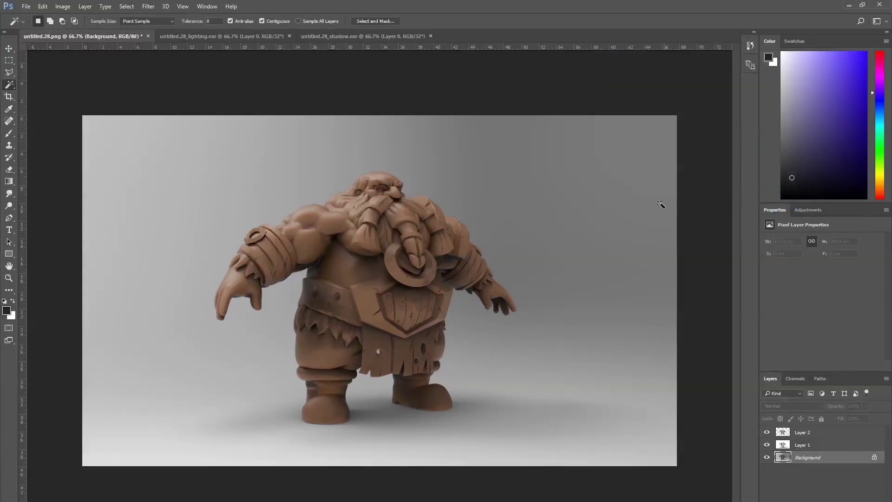
Add a Curves adjustment with the black point at 13 and white point at 244.
key("ctrl+m")
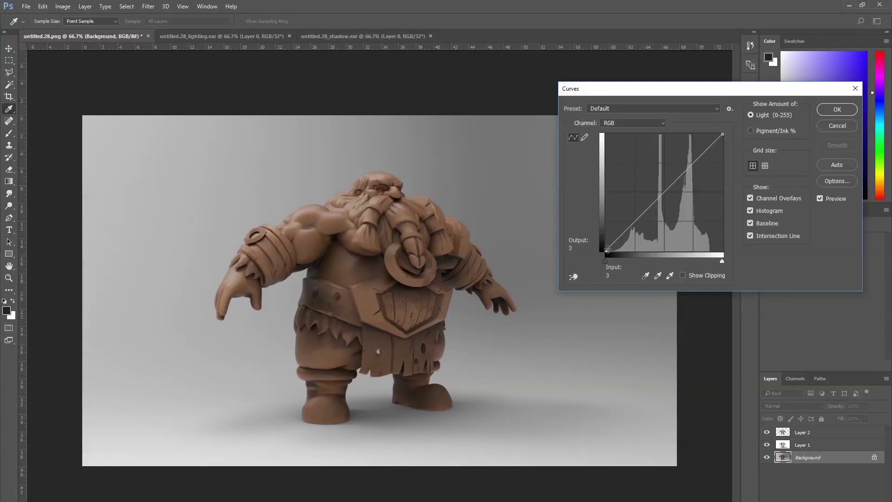
left_click_drag(608, 252, 612, 252)
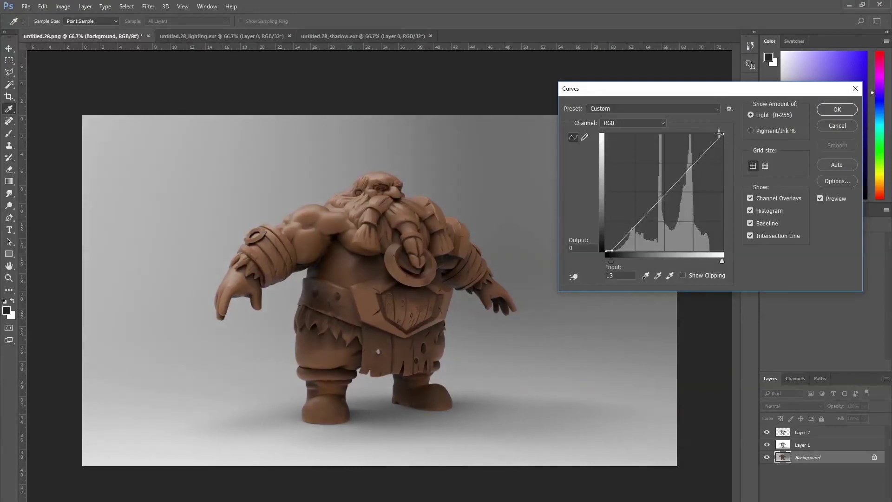
left_click_drag(722, 134, 719, 133)
left_click(836, 109)
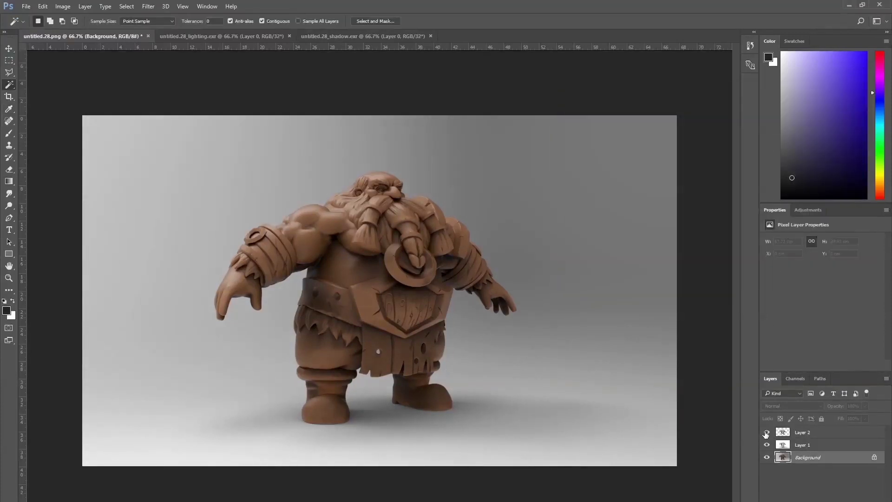
left_click(767, 433)
left_click(767, 433)
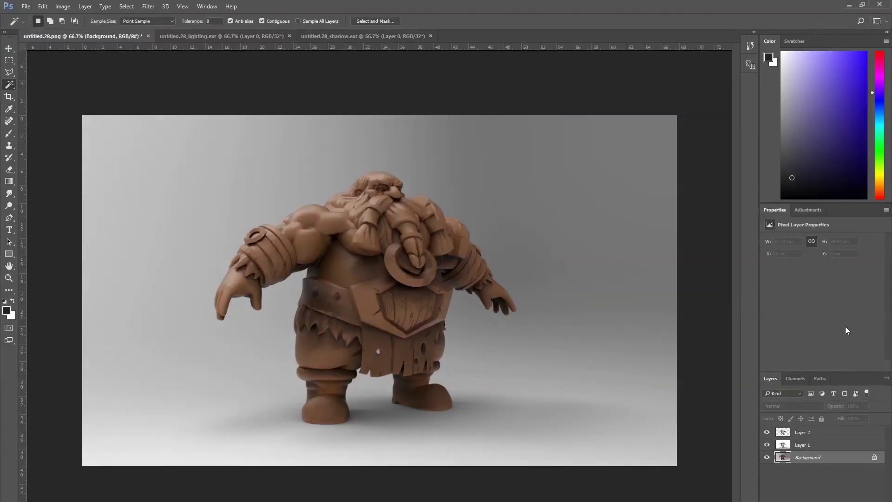